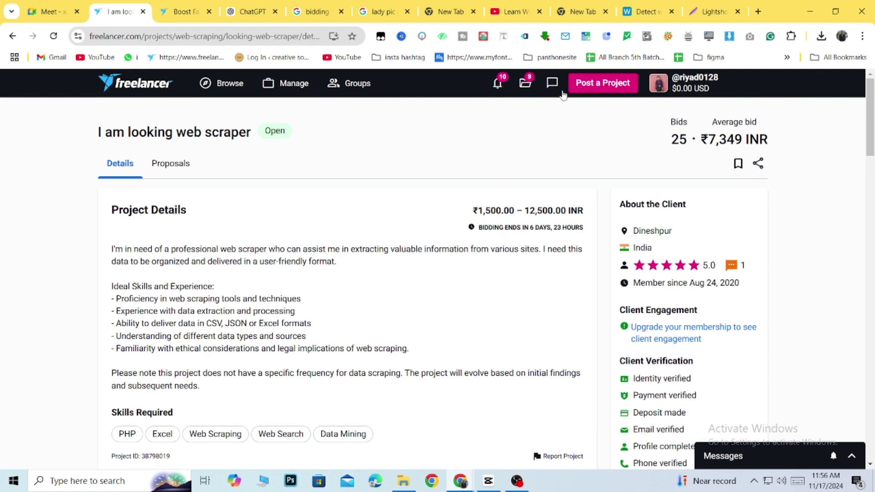
click(552, 83)
click(711, 83)
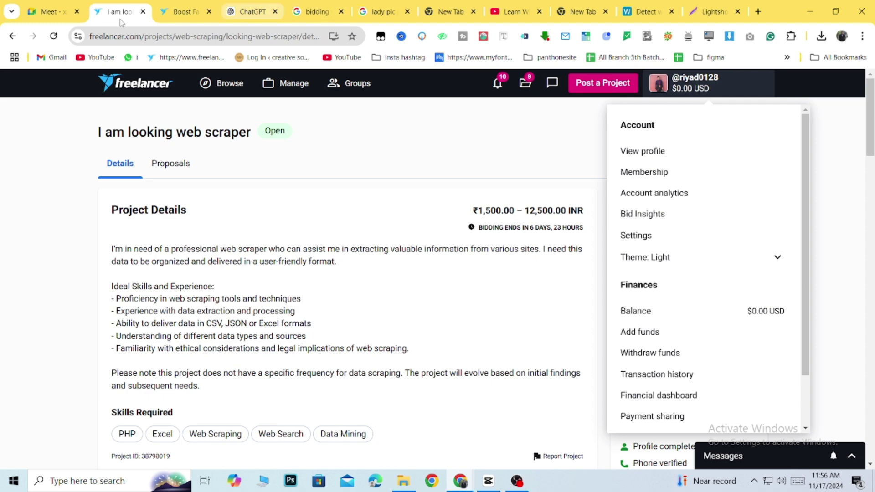
click(49, 12)
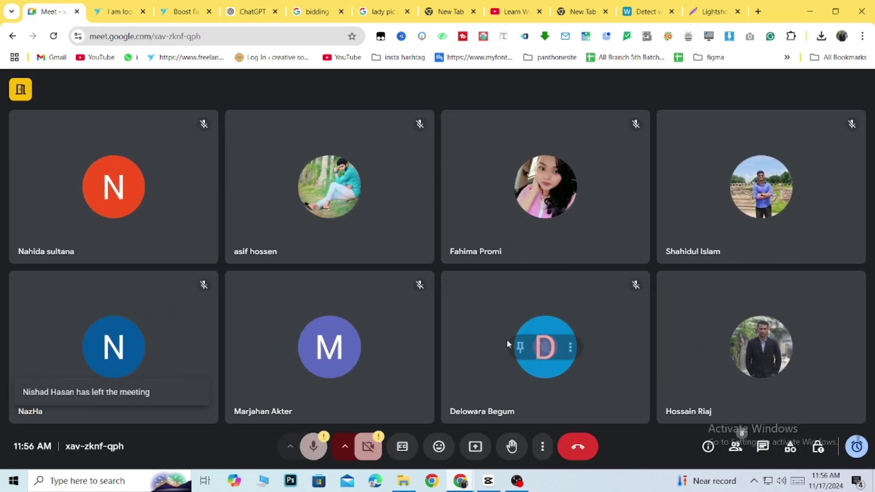
click(107, 6)
click(724, 93)
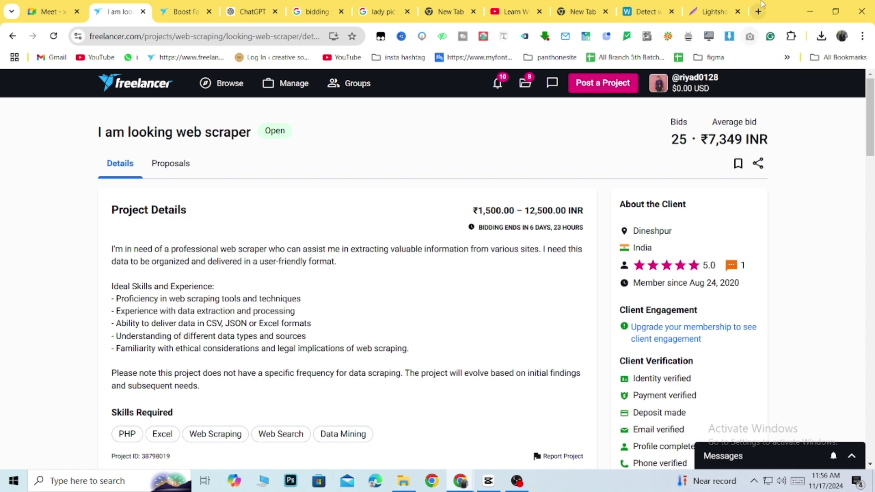
Open the account's own freelancer profile page from the project page.
click(698, 86)
click(646, 150)
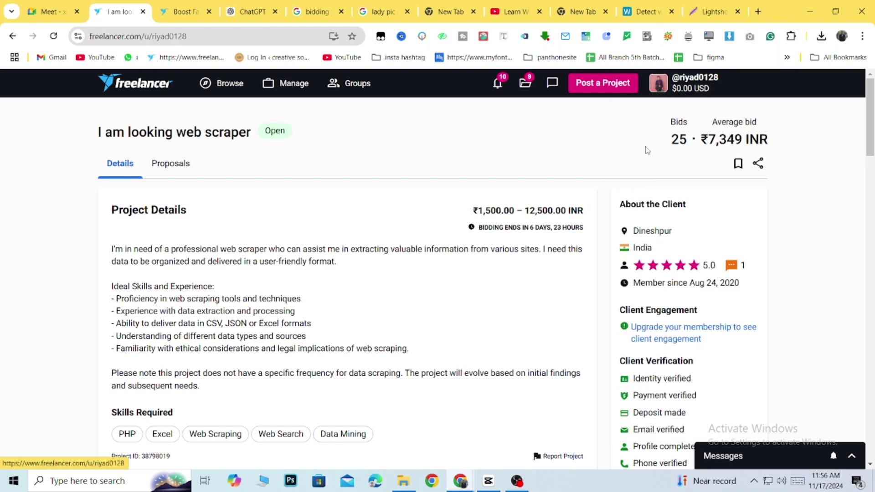
scroll(410, 302, down, 7)
scroll(410, 301, up, 3)
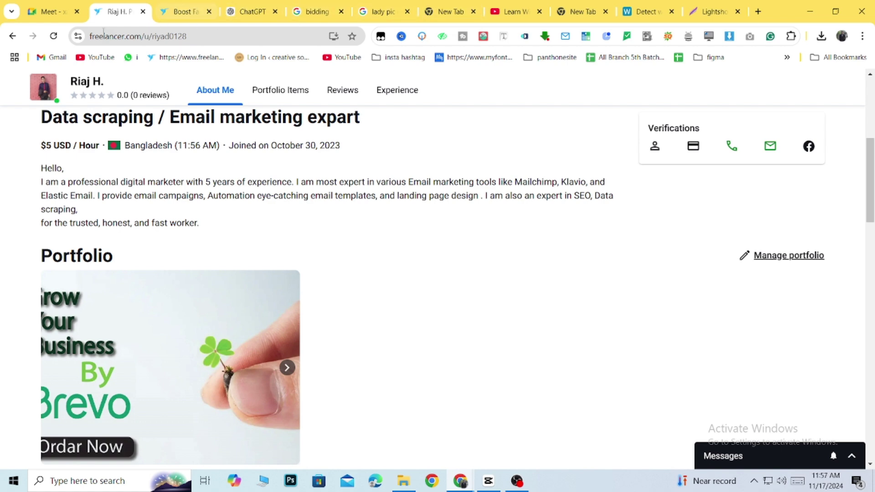
Switch to the Google Meet call and present the entire screen to the participants.
click(48, 12)
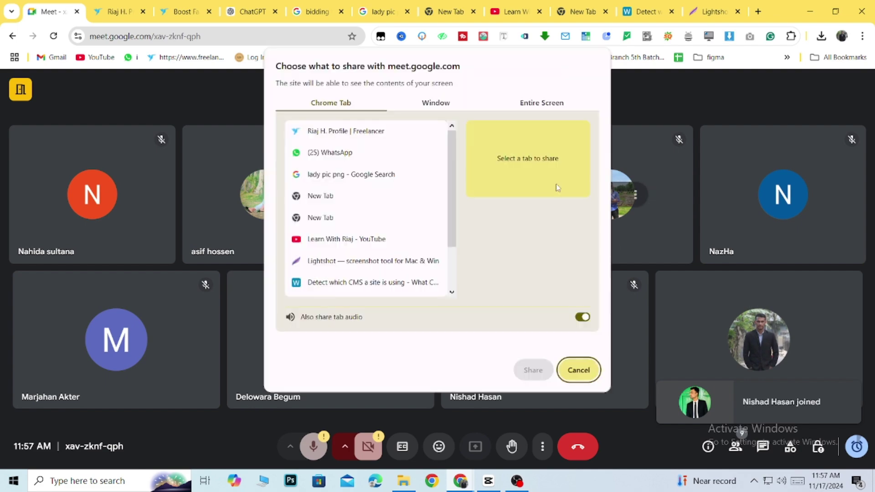
click(542, 102)
click(533, 370)
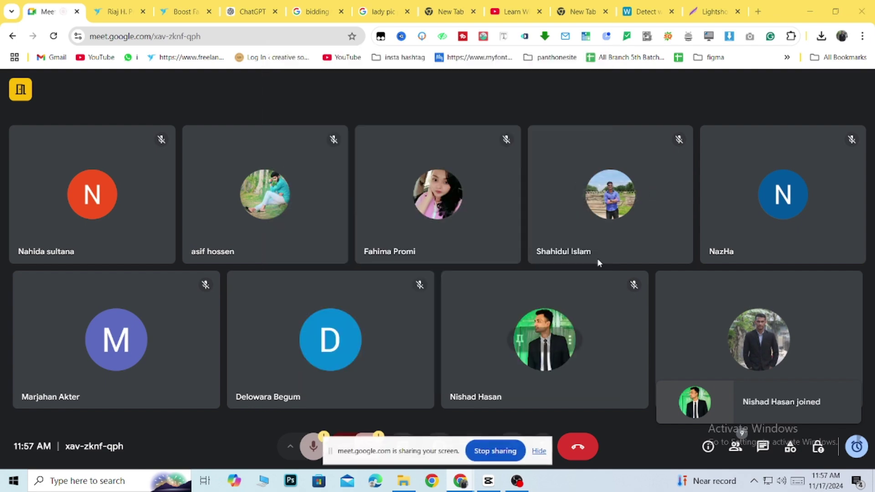
Return to the Freelancer profile and look over its headline, description and portfolio section.
click(120, 11)
scroll(484, 282, up, 6)
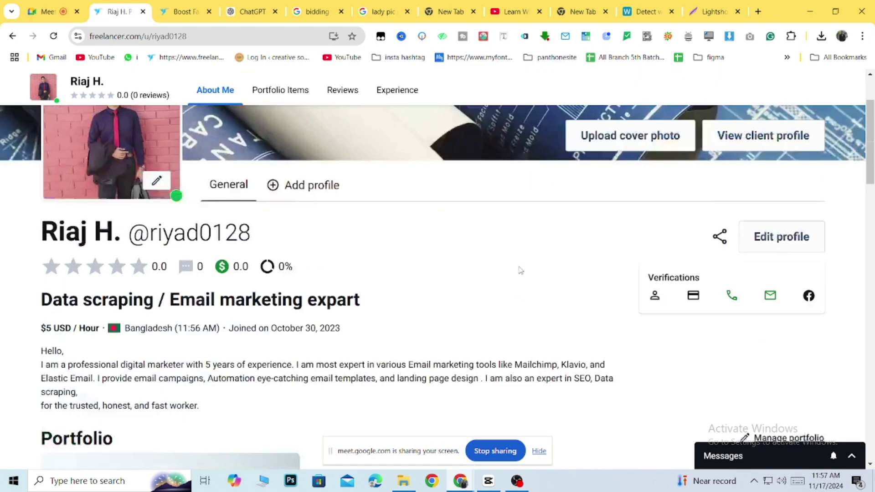
scroll(314, 279, down, 5)
scroll(204, 307, down, 3)
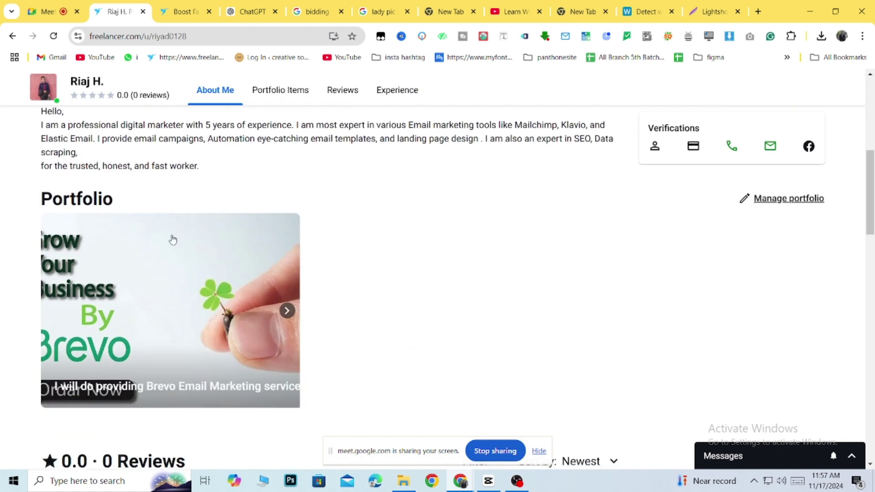
scroll(211, 241, up, 3)
scroll(58, 249, down, 1)
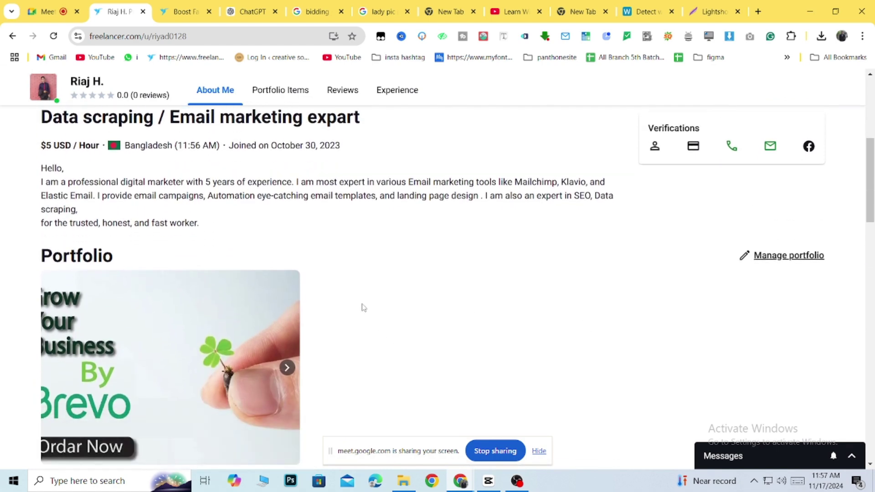
scroll(346, 314, down, 1)
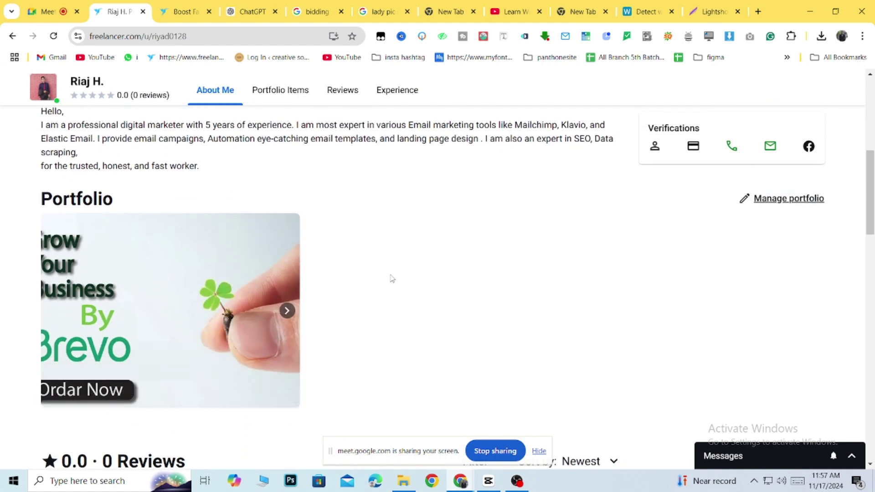
Open the Brevo email marketing portfolio item and examine all of its sample images.
click(212, 288)
scroll(459, 256, down, 2)
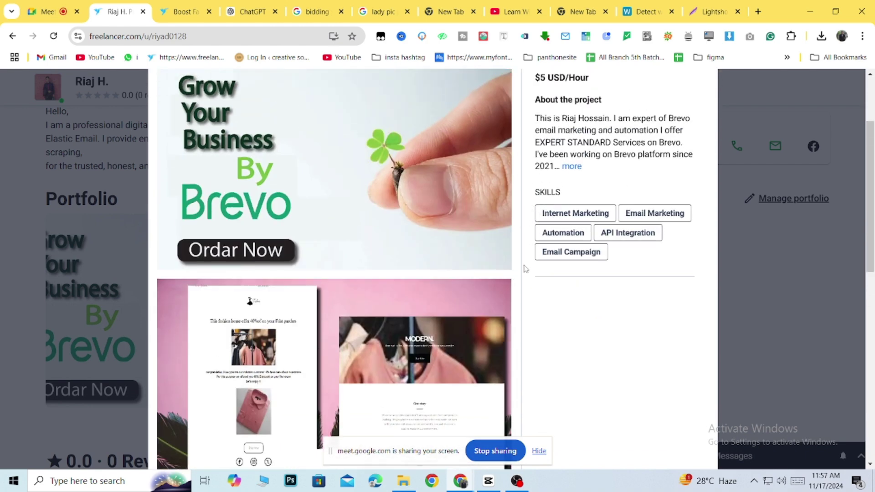
scroll(310, 196, up, 2)
scroll(257, 230, down, 1)
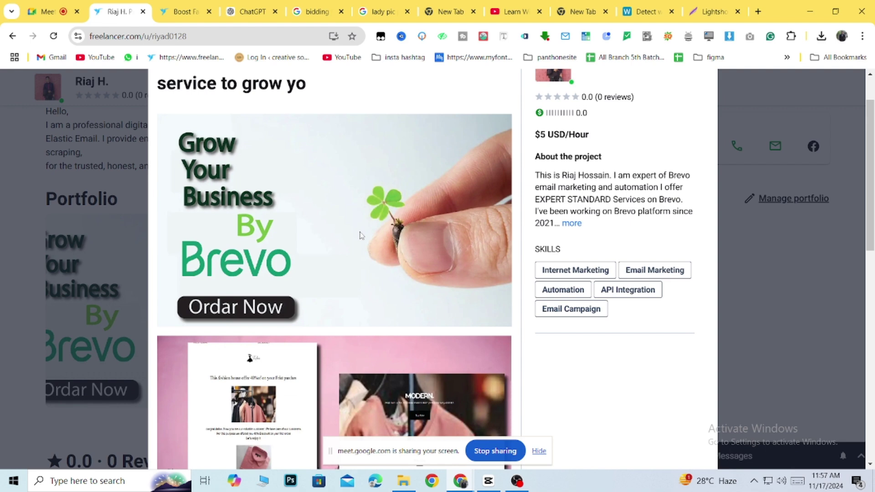
scroll(360, 232, down, 6)
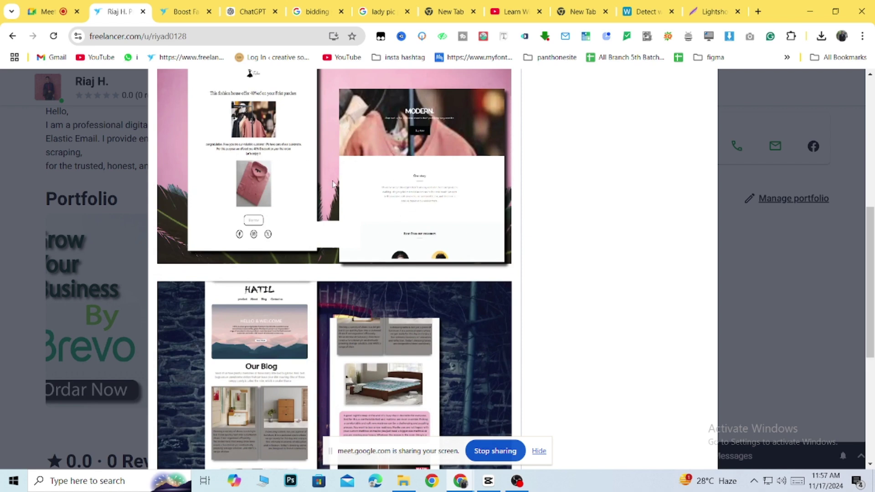
scroll(333, 183, down, 2)
scroll(349, 194, up, 2)
scroll(382, 215, down, 4)
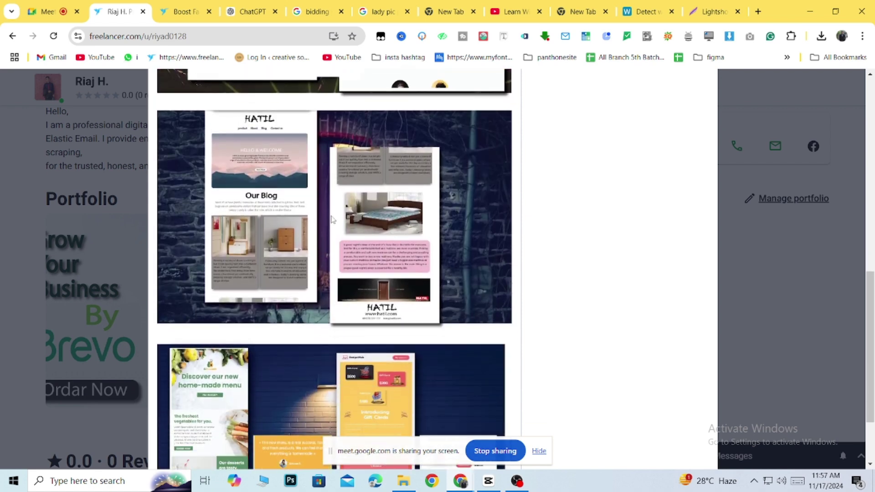
scroll(399, 231, down, 2)
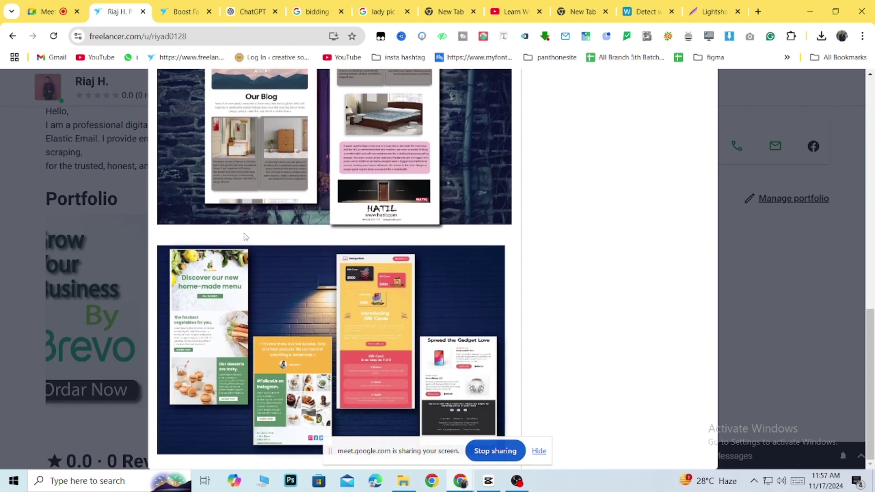
scroll(375, 328, up, 10)
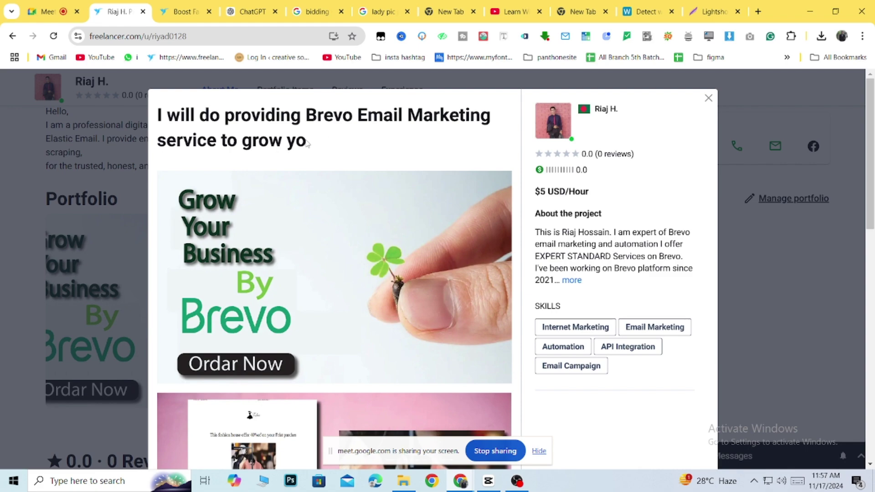
Check the Brevo item's title and expand its full project description for reading.
drag(307, 142, 172, 142)
click(345, 142)
click(572, 280)
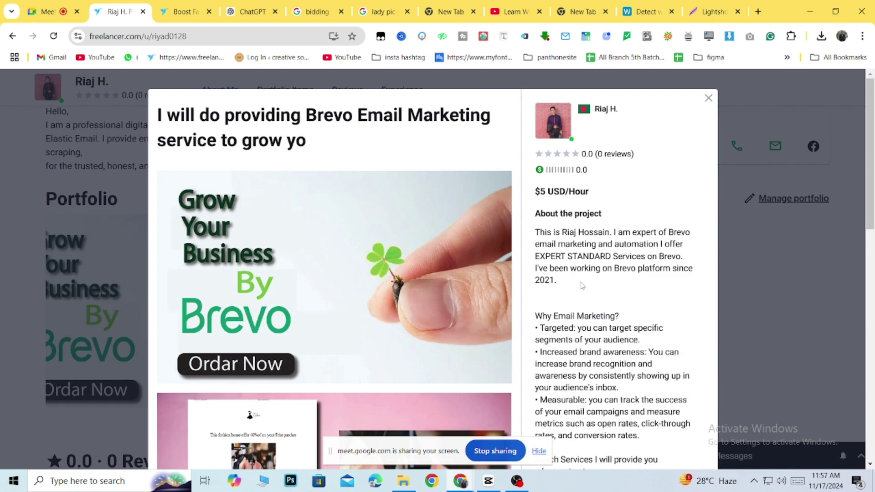
scroll(687, 164, down, 5)
scroll(690, 150, up, 5)
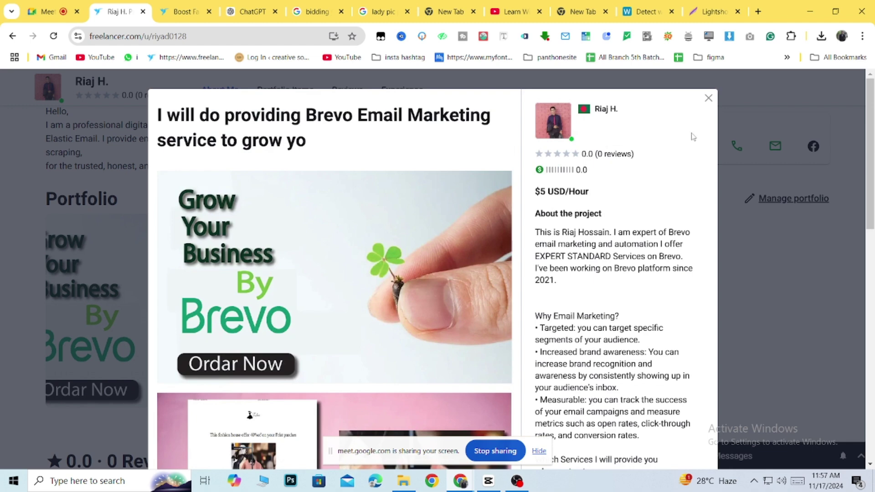
Close the Brevo item and open a blank upload form for a new portfolio item, with the chat window collapsed.
click(708, 98)
click(774, 199)
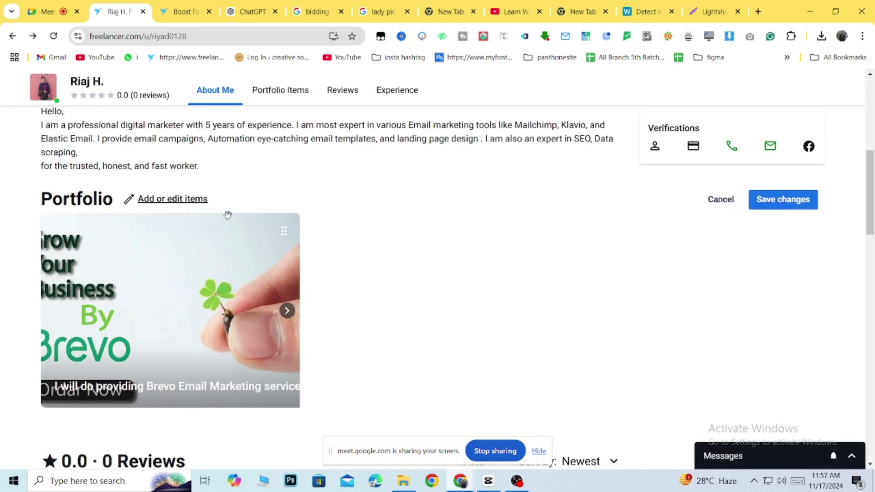
click(167, 201)
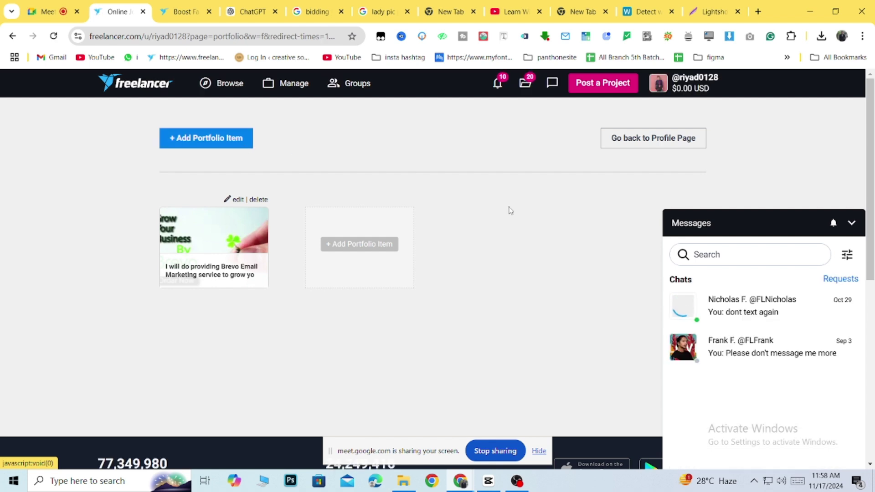
click(349, 249)
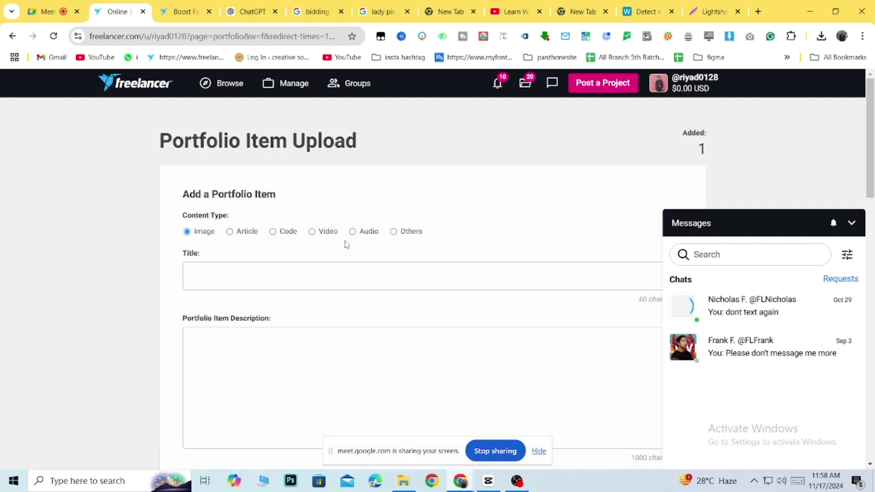
click(851, 223)
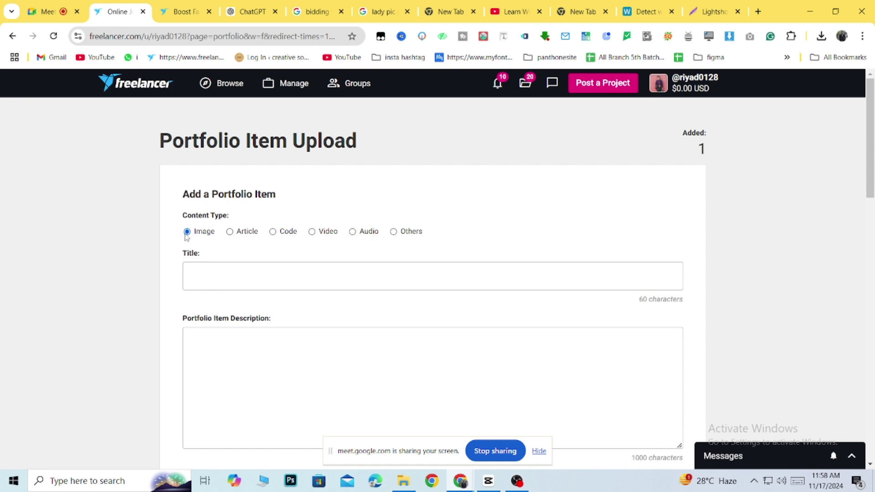
Title the new portfolio item "Email marketing with mailchimp".
click(254, 278)
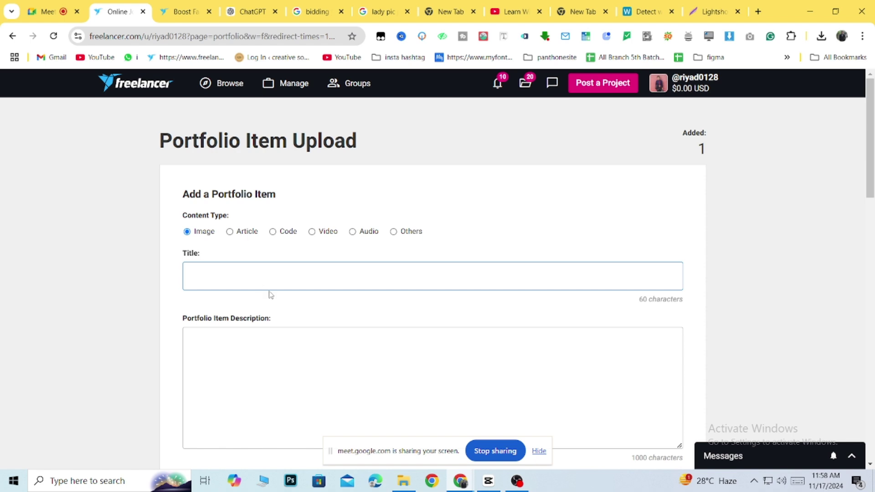
scroll(336, 299, down, 1)
scroll(368, 294, up, 1)
click(367, 290)
text(email markw)
key(BackSpace)
key(BackSpace)
text(keting with mailchimp)
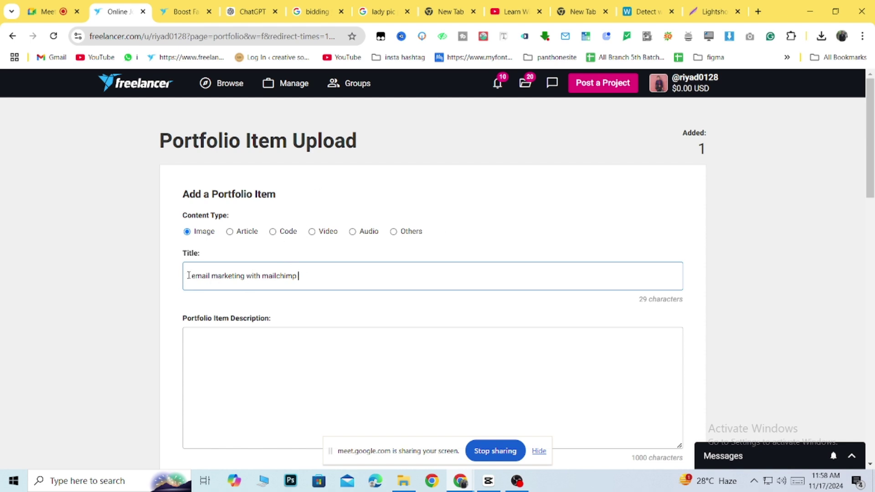
click(193, 275)
key(Delete)
text(E)
Look over the form's description, file upload and skills sections, returning to the empty description field.
click(297, 375)
scroll(302, 370, down, 5)
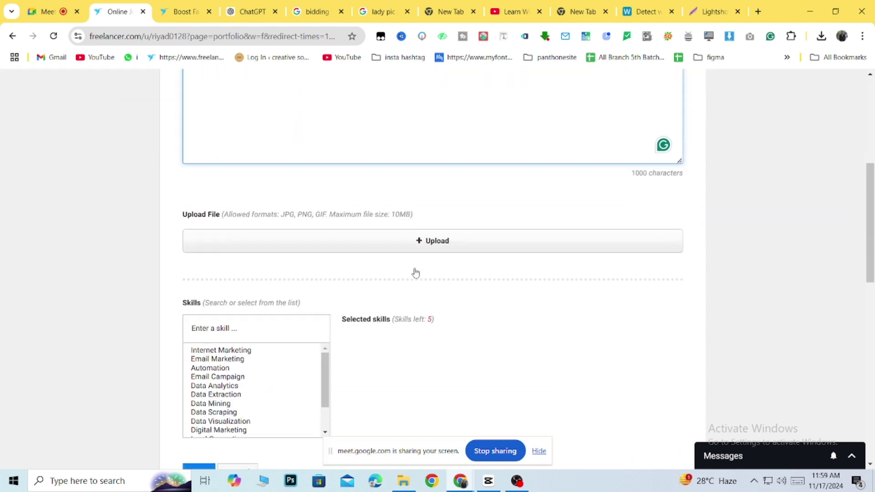
scroll(268, 166, up, 4)
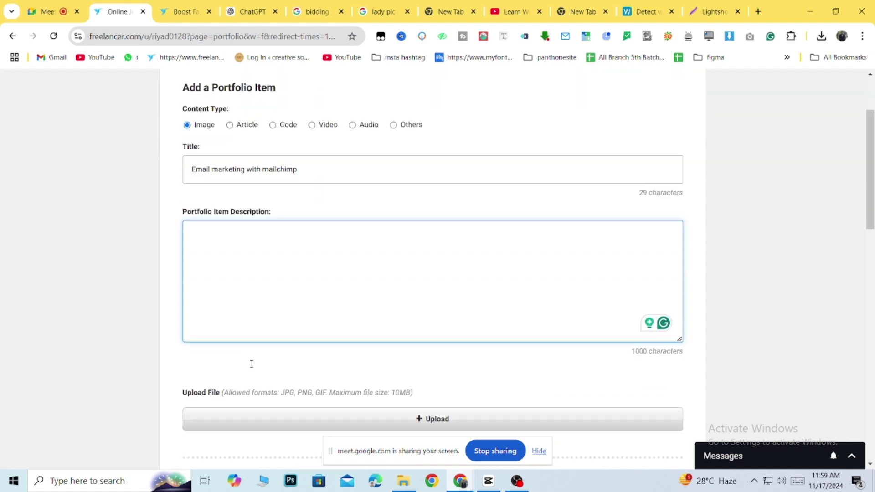
click(196, 216)
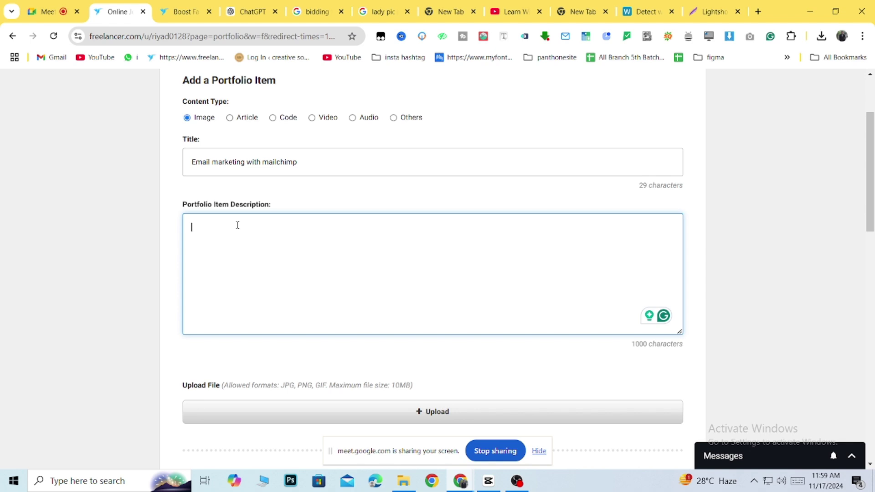
Switch to the ChatGPT conversation and ready its message box, with the screen-sharing notice hidden.
click(252, 12)
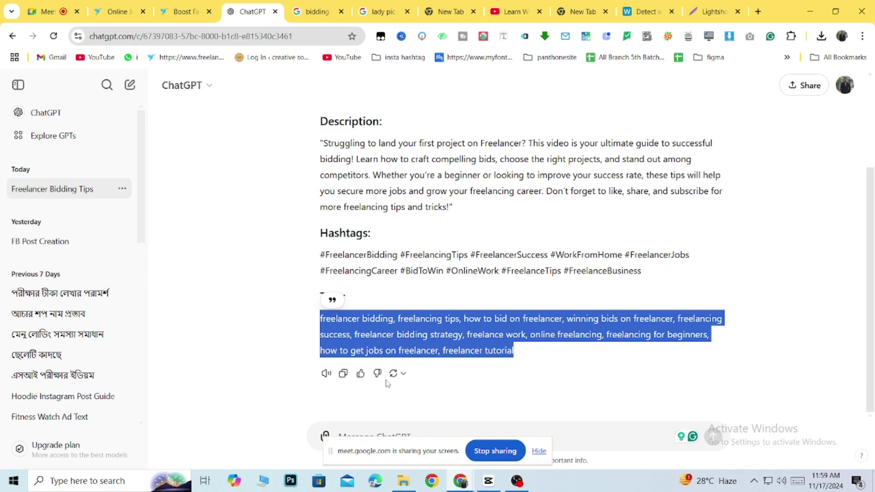
click(540, 452)
click(413, 436)
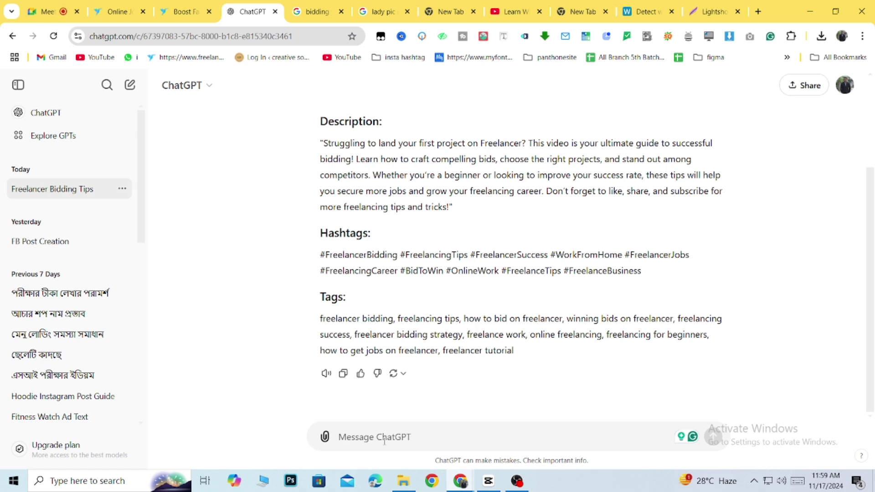
Send ChatGPT "i am a freelancer in freelacer.com I want to create a portfolio about mailchimp.write me a description for it".
text(i)
key(BackSpace)
text(i am a frella)
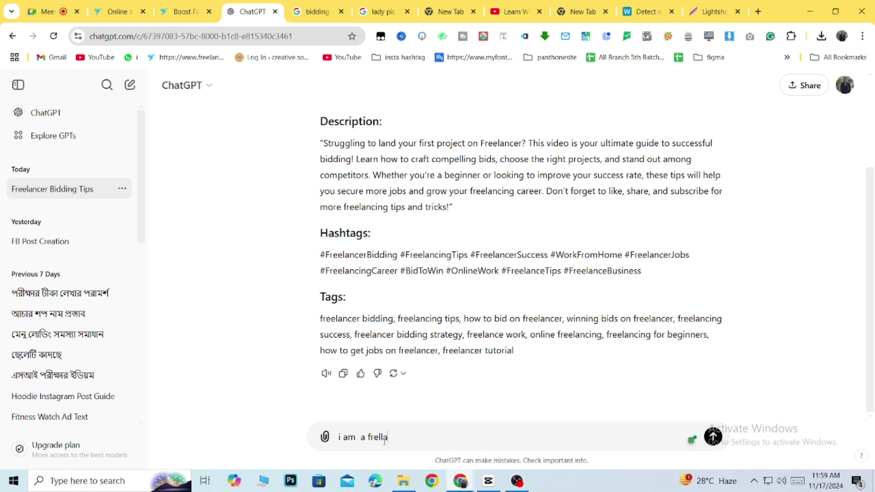
text(elancer in freelacer)
text(.c)
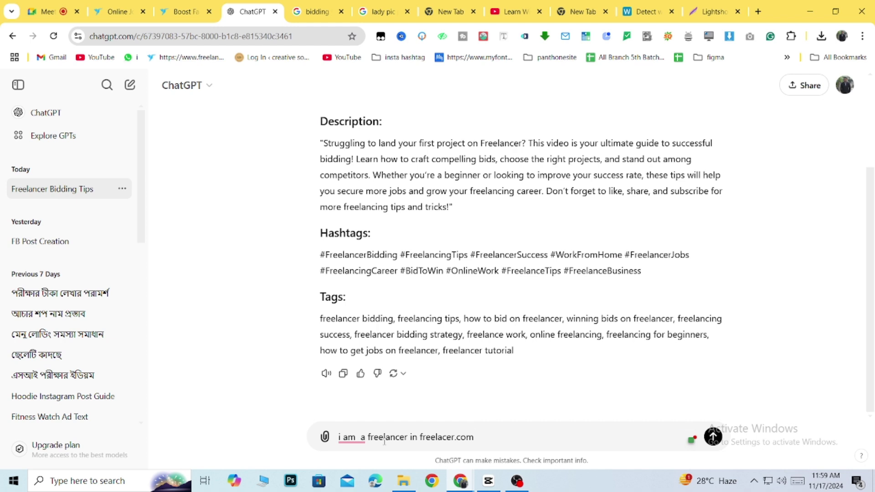
text(om I want to create a portfolio a)
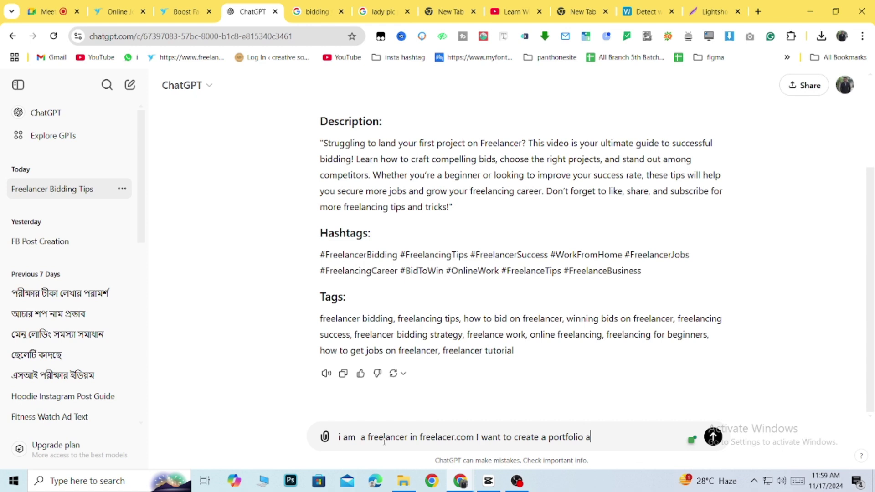
text(mailchimp)
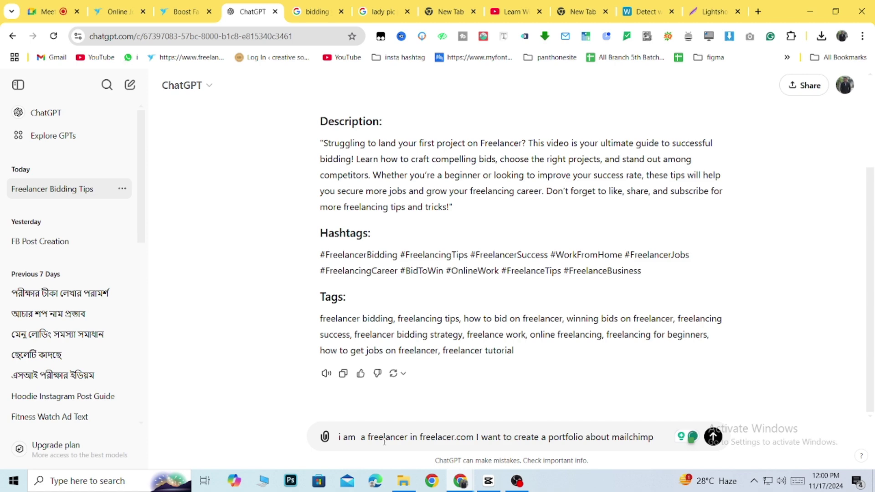
text(.wri)
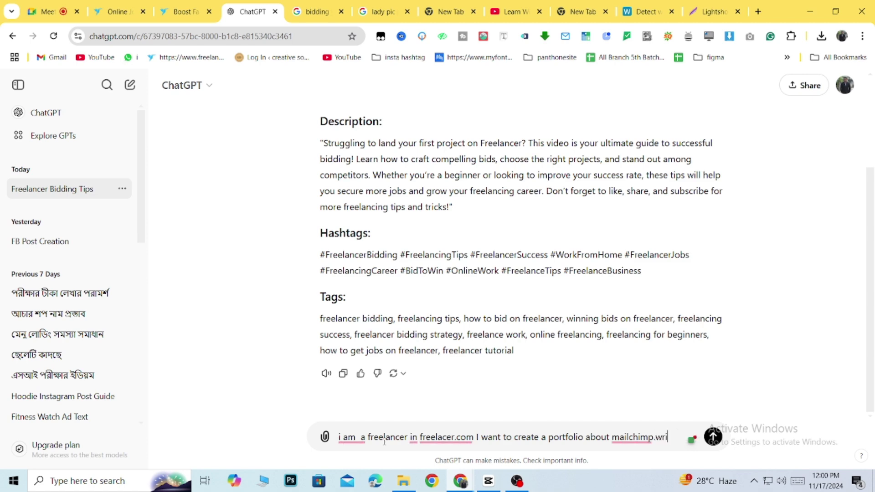
text(te me a description)
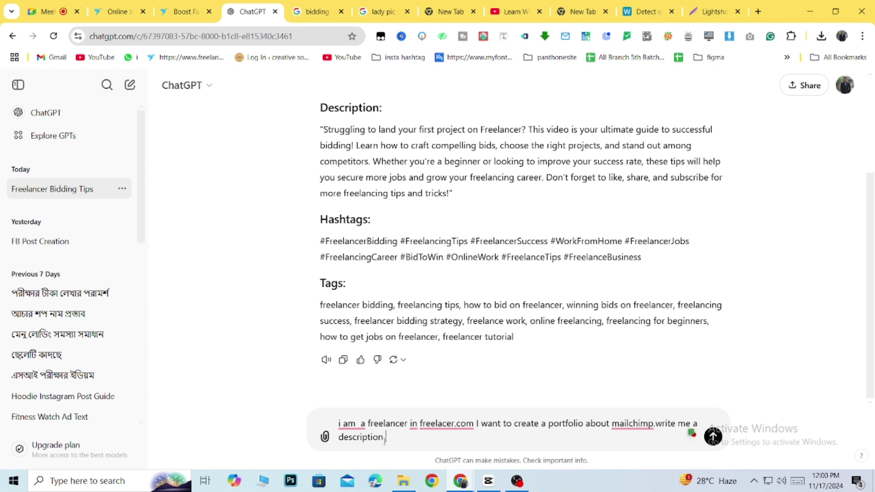
text(for it)
key(Return)
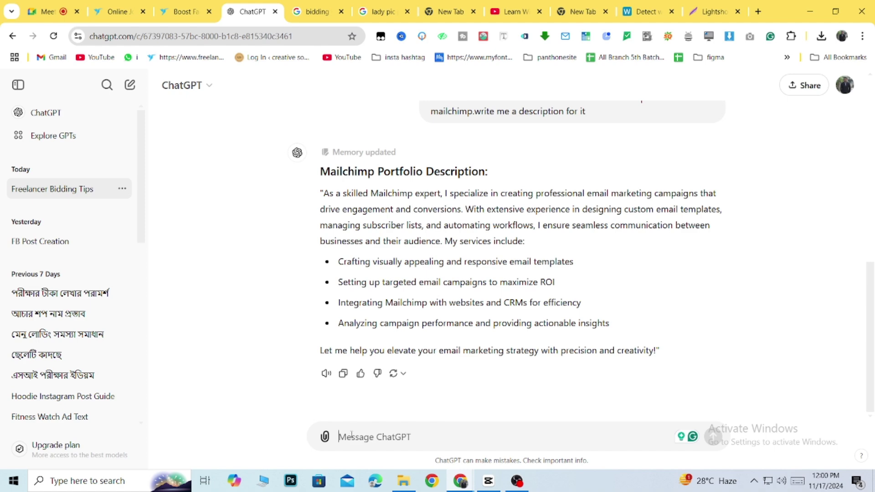
Ask ChatGPT to expand the Mailchimp description with the prompt "write more".
text(write)
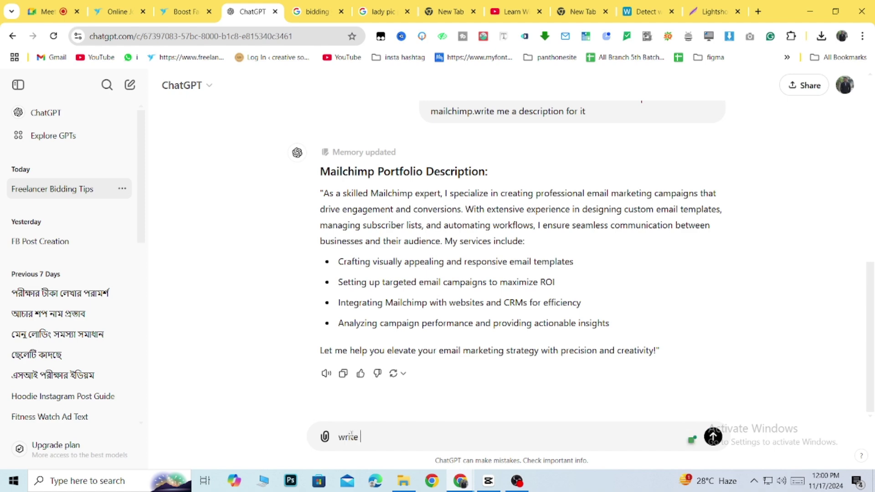
text( more)
key(Return)
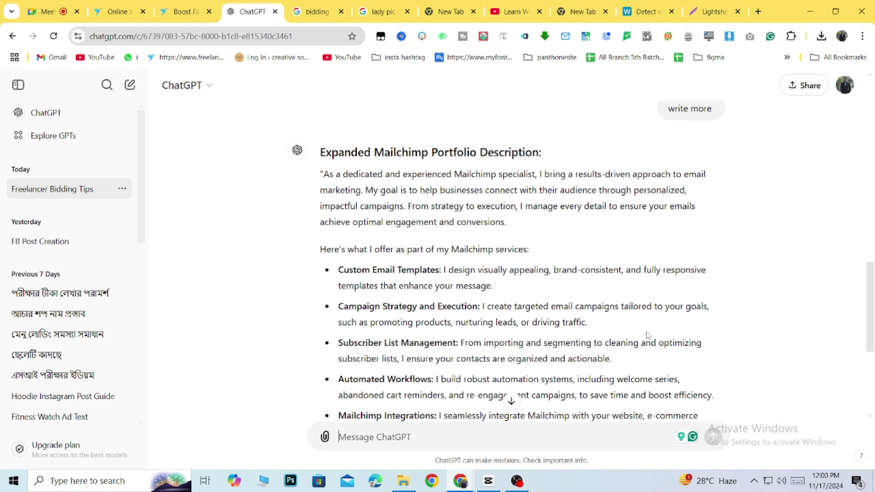
Copy the full expanded Mailchimp description, from "As a dedicated and experienced Mailchimp specialist" through "discuss your project!".
scroll(688, 263, down, 4)
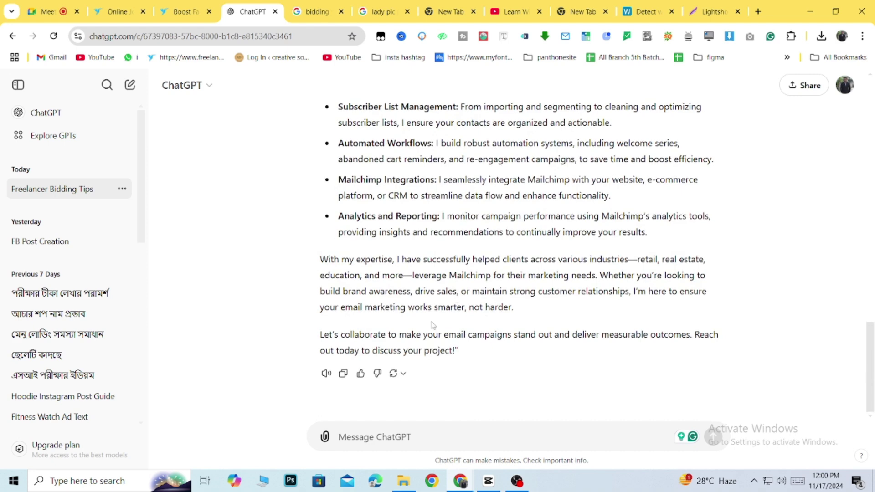
scroll(437, 305, up, 3)
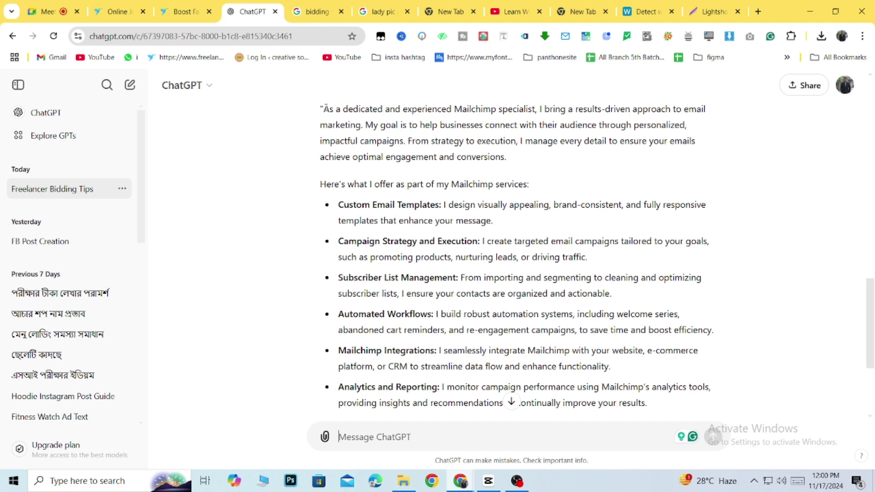
drag(320, 109, 522, 362)
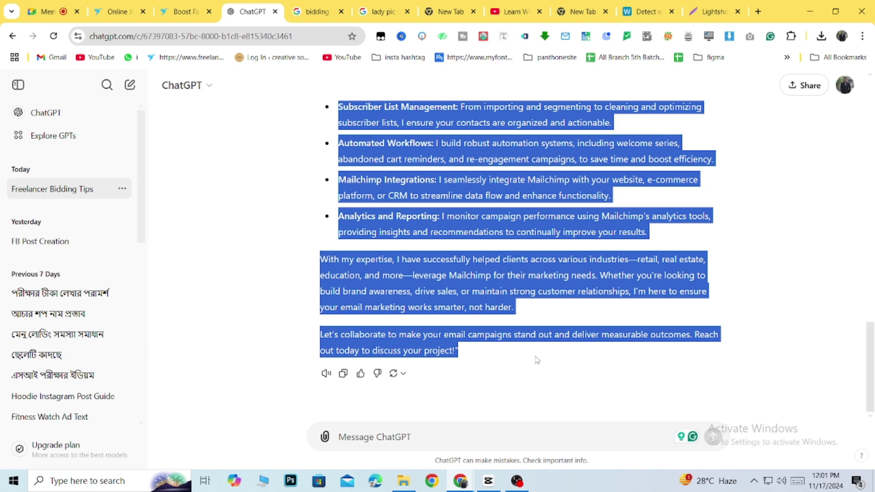
scroll(436, 277, up, 3)
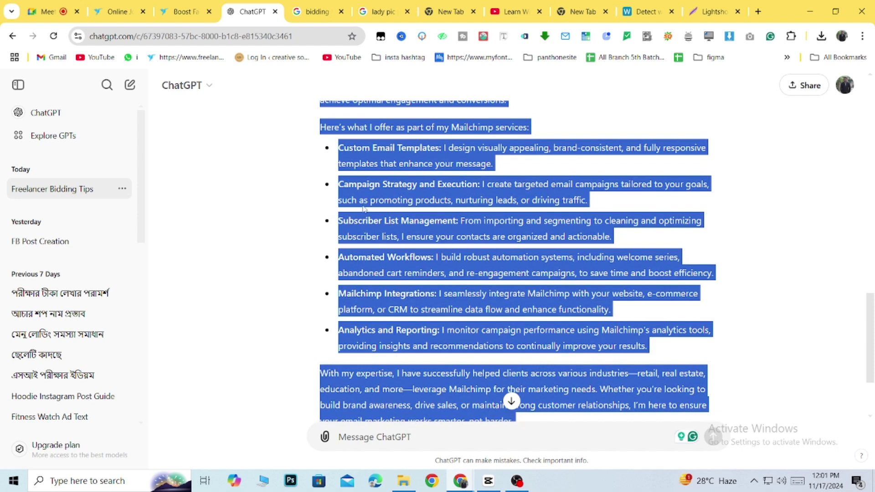
click(550, 127)
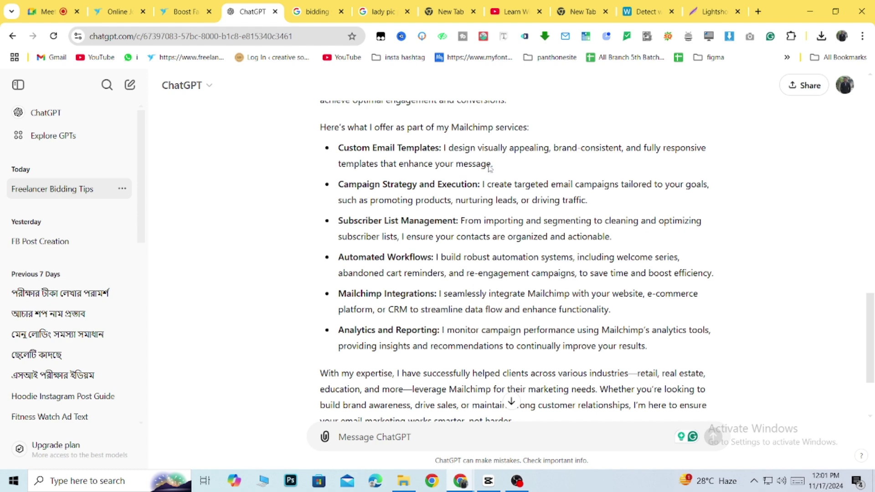
scroll(464, 268, down, 1)
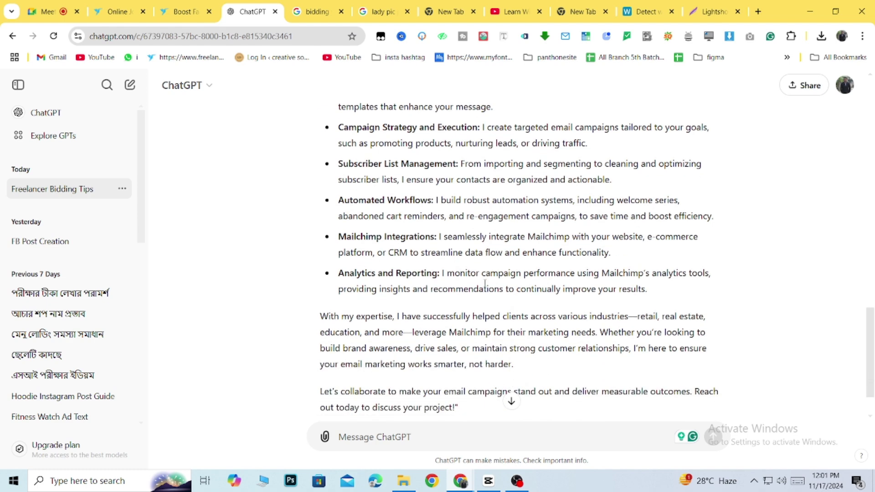
Return to the Freelancer portfolio form and paste the copied Mailchimp text as the portfolio item description.
click(187, 12)
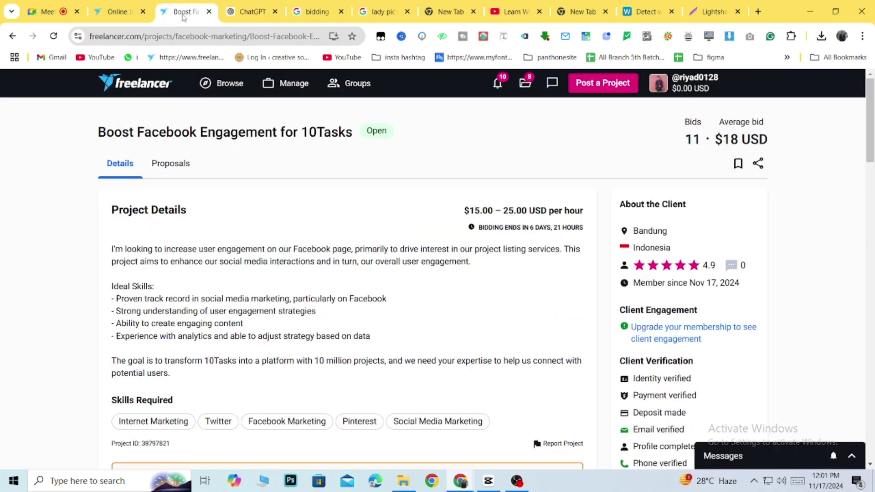
click(116, 12)
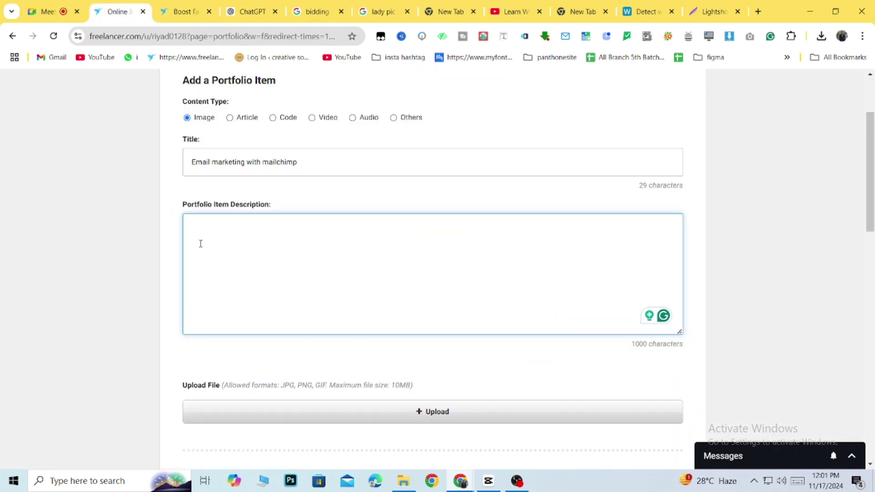
key(ctrl+v)
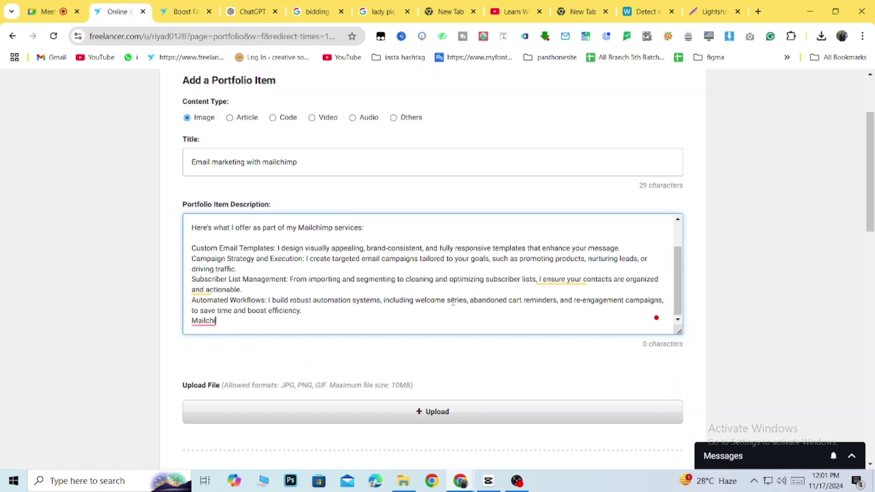
scroll(437, 334, down, 2)
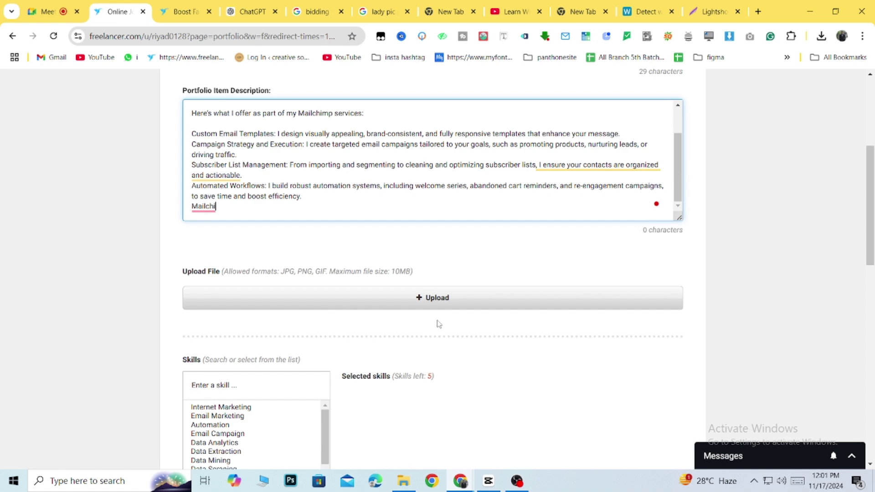
Search the web for "befree" in a new browser tab and open the Beefree email template builder site.
click(759, 13)
click(303, 33)
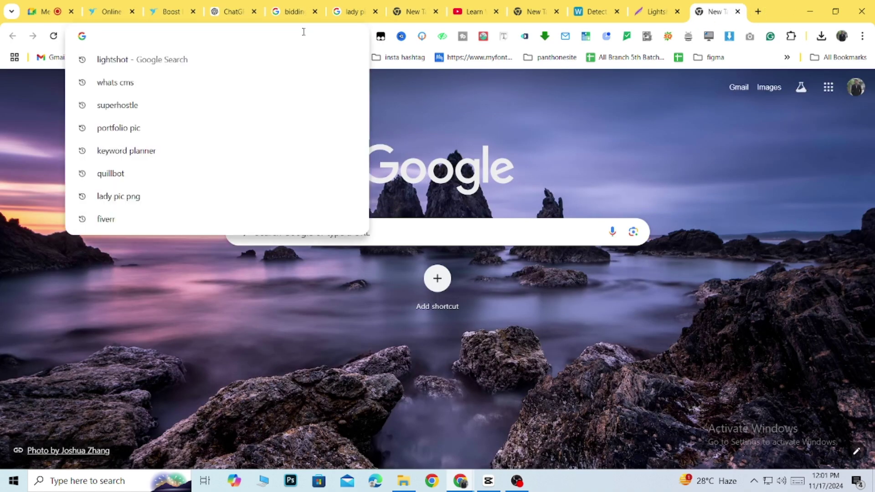
text(beg)
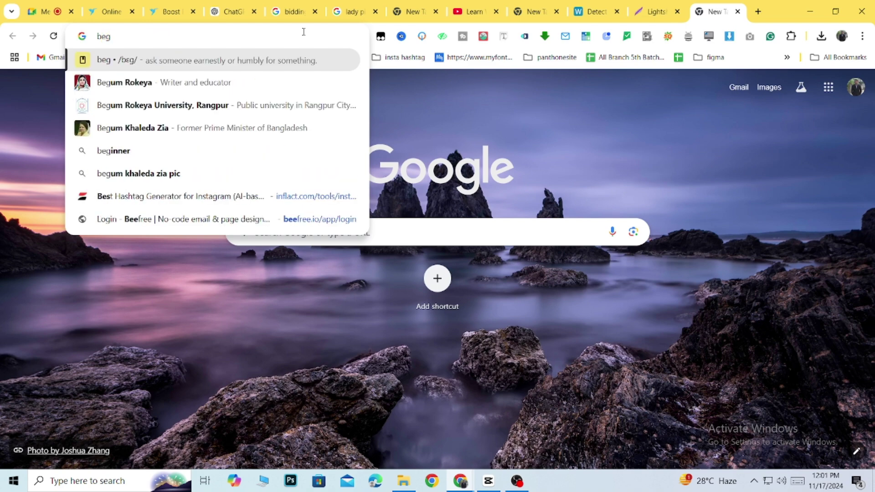
key(BackSpace)
text(free)
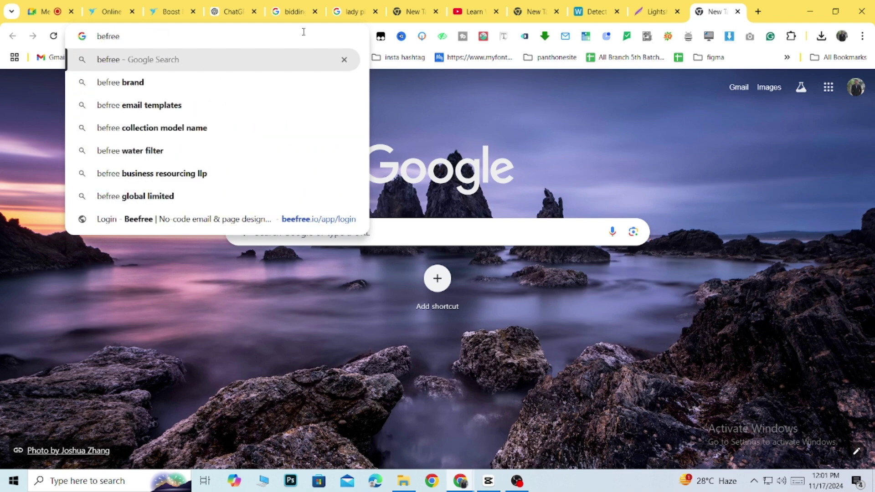
key(Return)
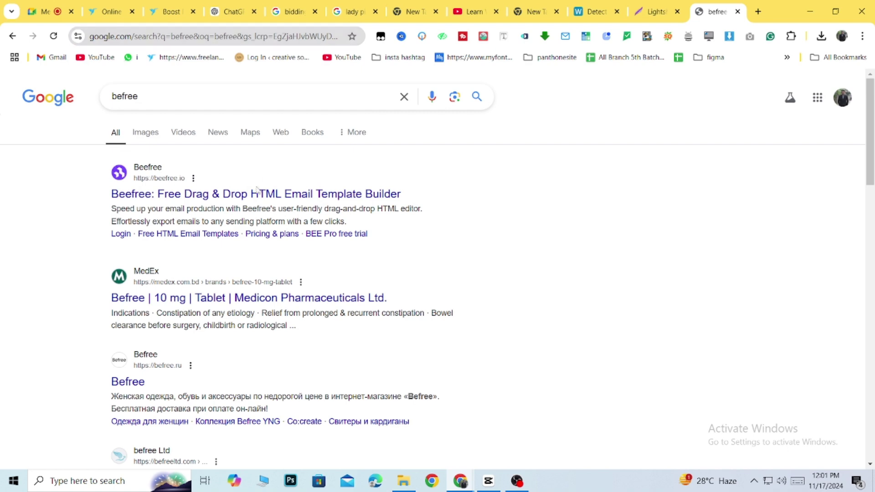
click(229, 196)
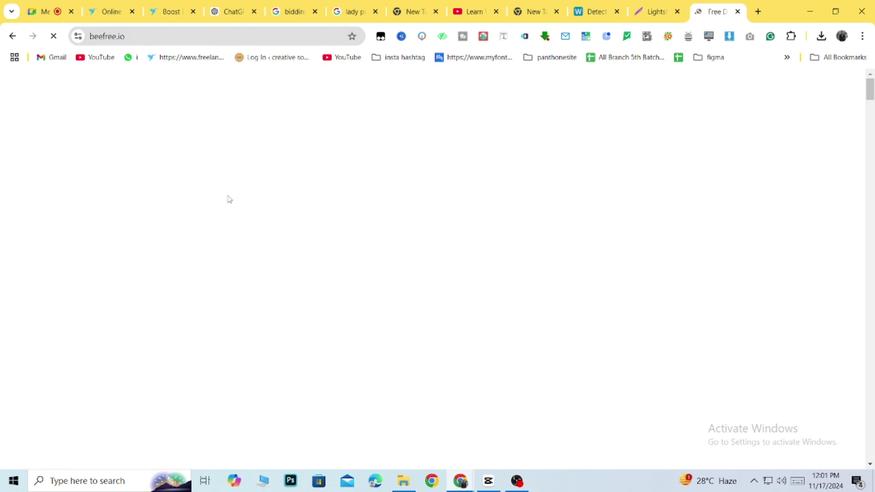
Try to log in to Beefree with the Google account offered for sign-in.
scroll(638, 211, down, 1)
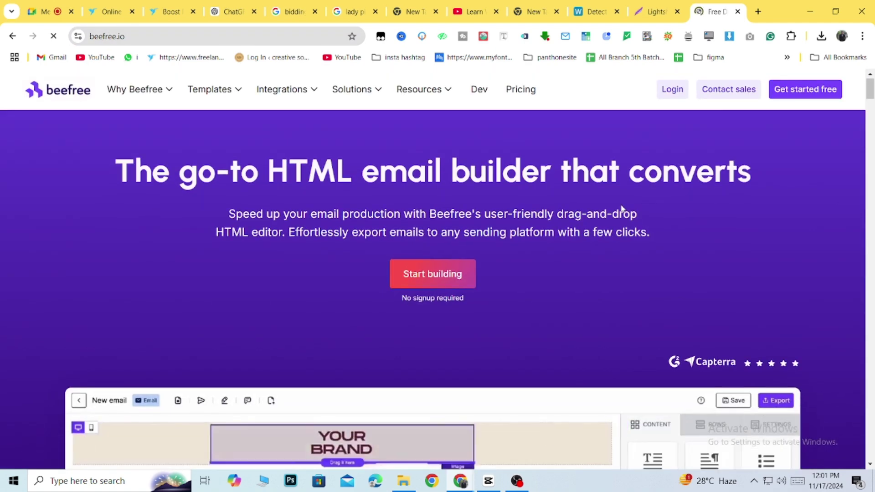
scroll(472, 254, down, 4)
scroll(190, 172, up, 5)
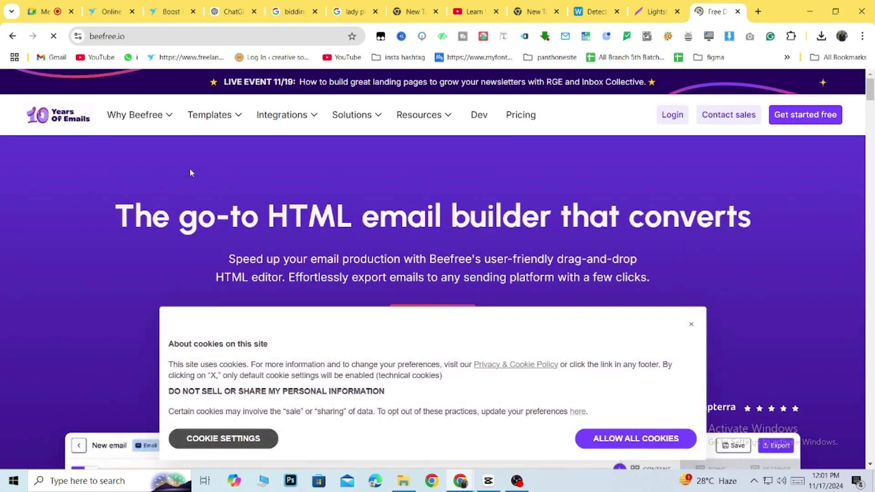
click(674, 118)
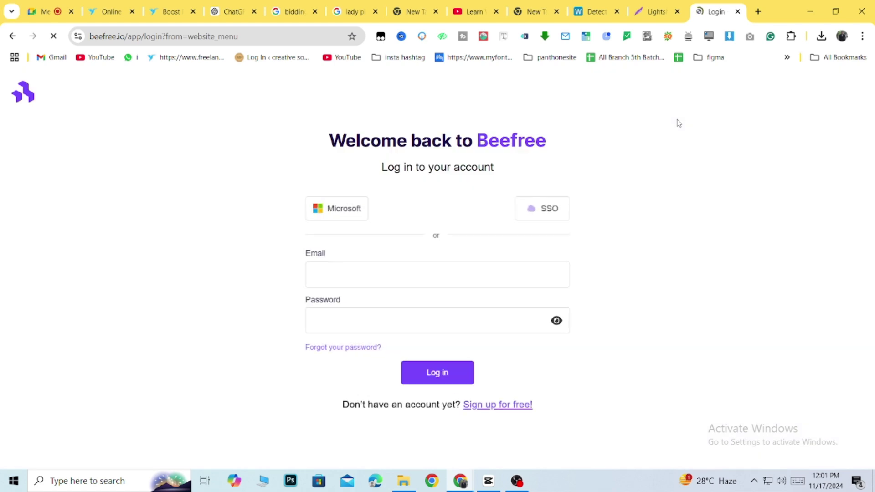
click(457, 214)
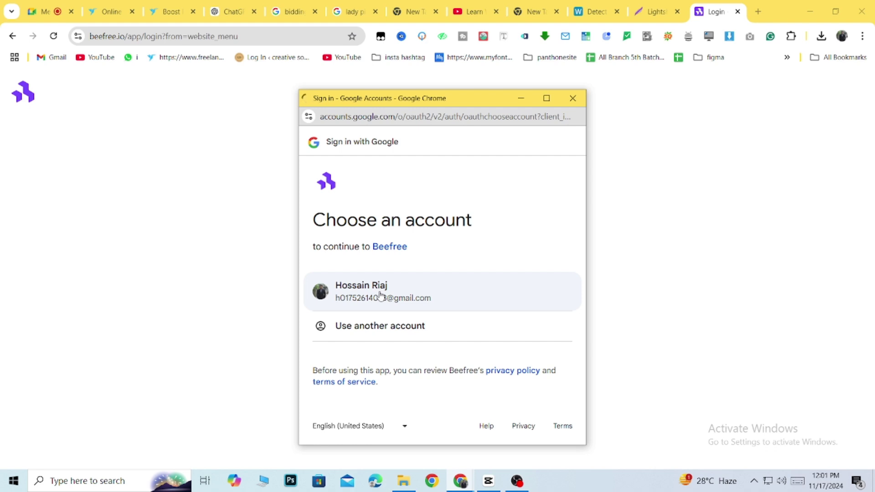
click(349, 291)
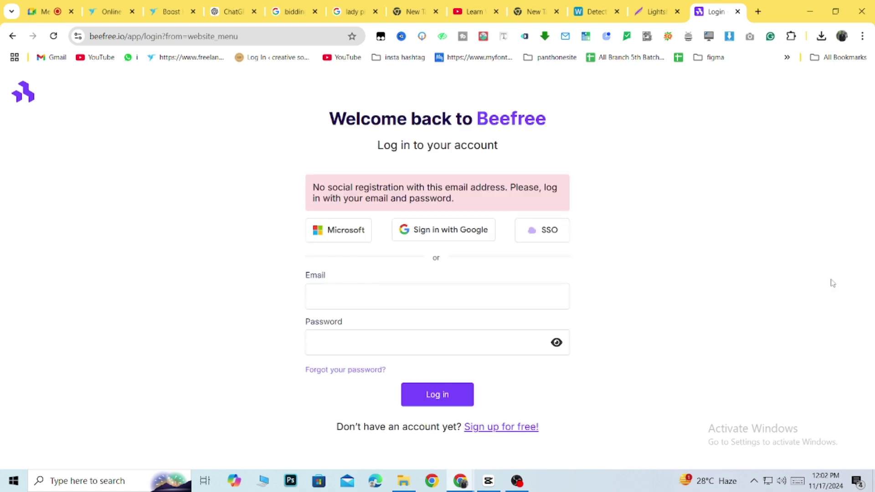
Open a separate Chrome window with the Person 1 profile and search Google for "be feree".
click(432, 480)
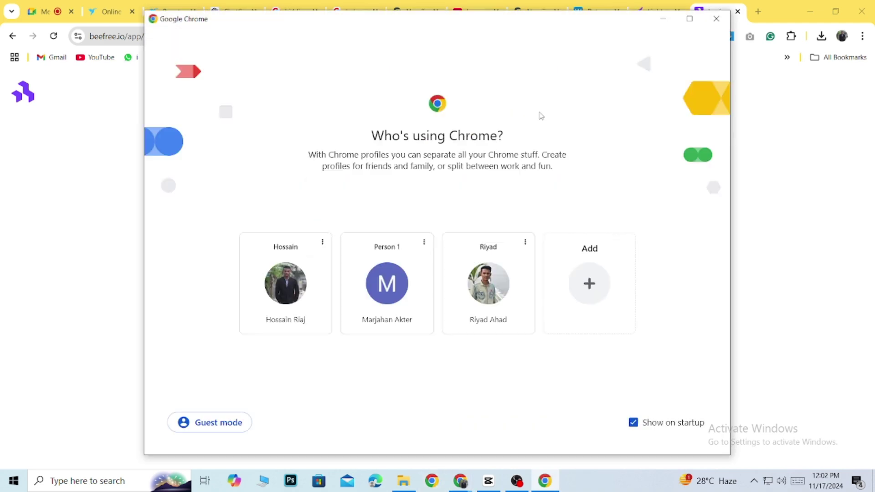
click(386, 282)
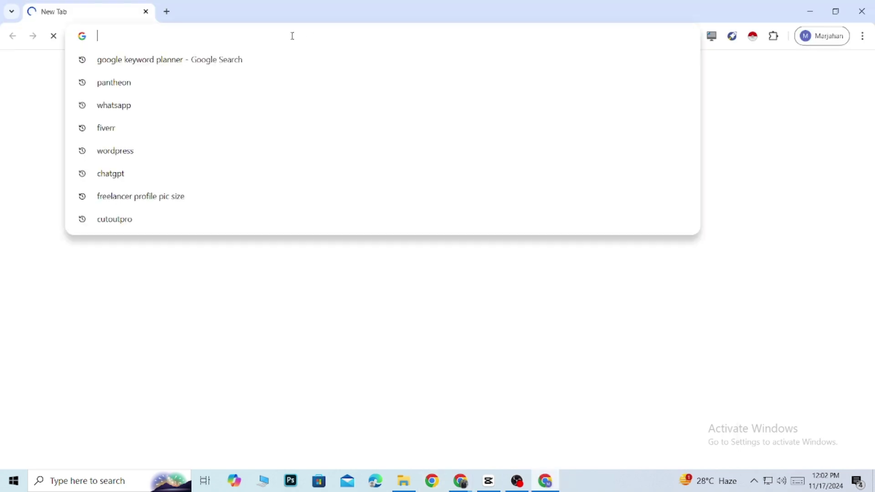
text(be fer)
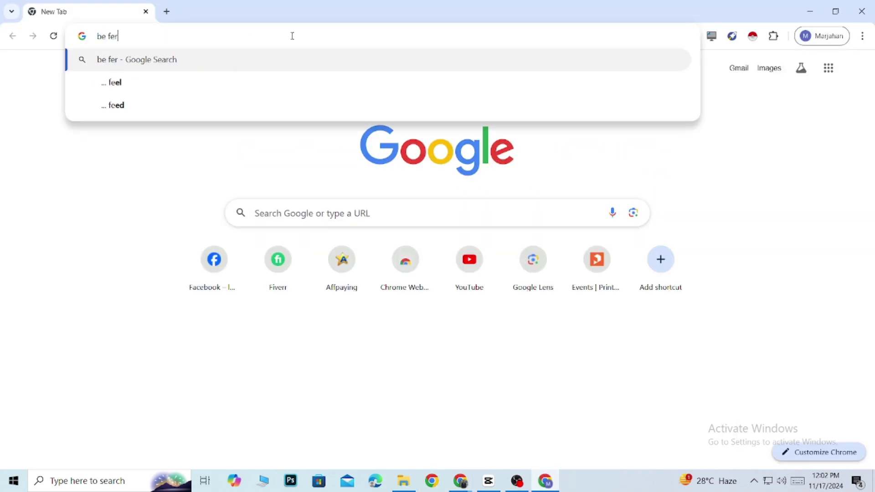
text(ee)
key(Return)
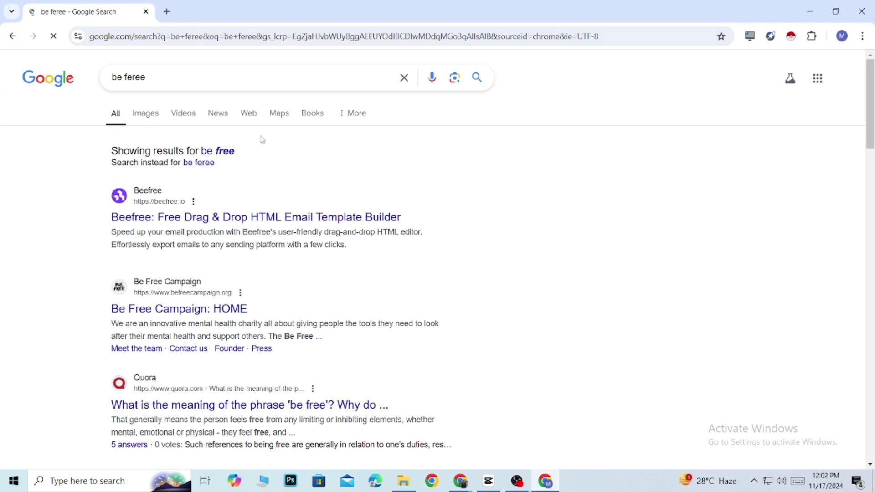
Open the Beefree site from the search results and log in with the Google account offered for sign-in.
click(197, 219)
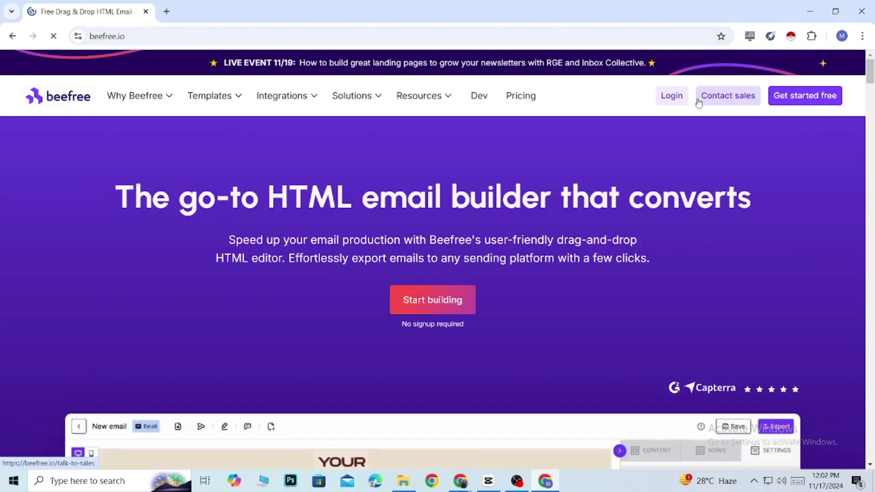
click(671, 98)
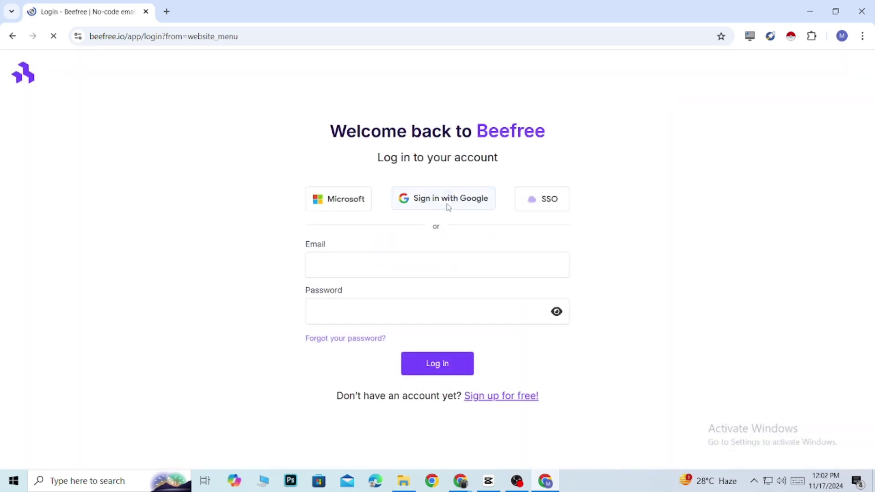
click(447, 207)
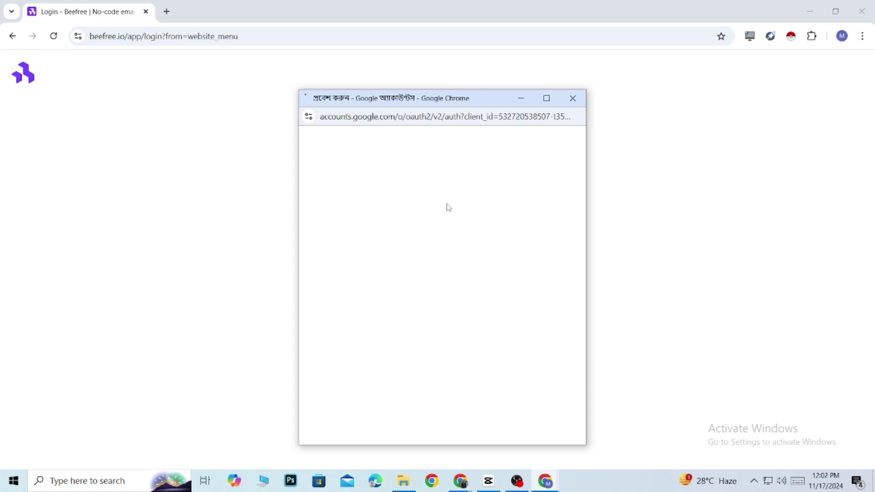
click(380, 286)
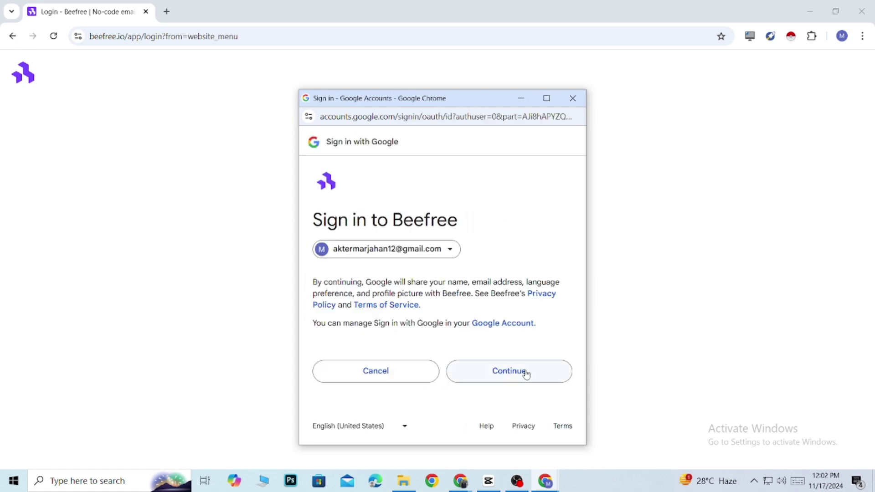
click(526, 375)
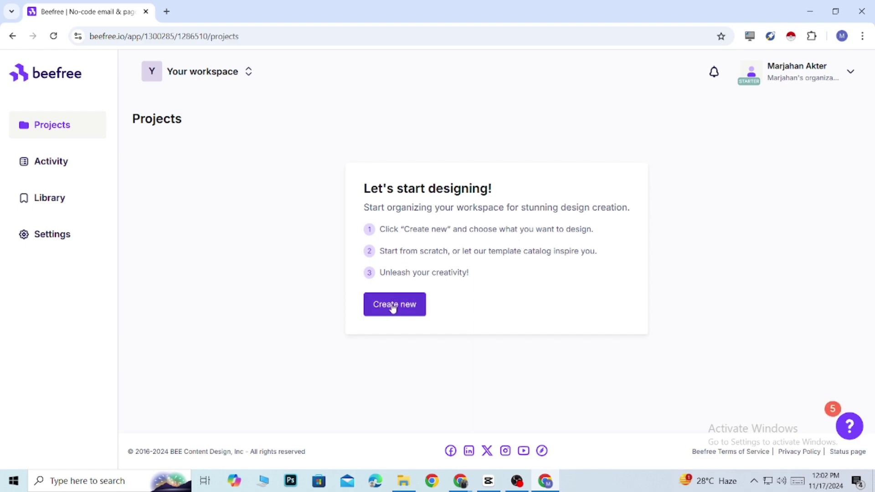
Create a new email in Beefree from the Cyber Monday template in the template catalog and look it over.
click(393, 306)
click(409, 183)
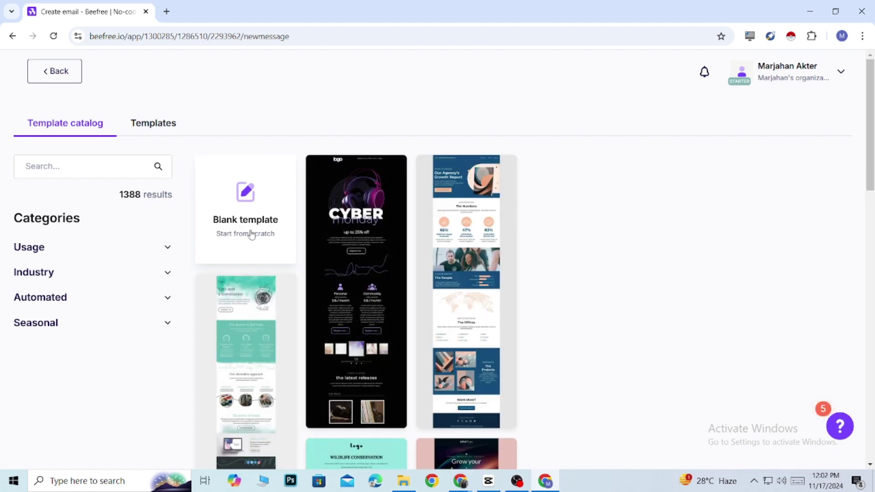
scroll(251, 234, down, 3)
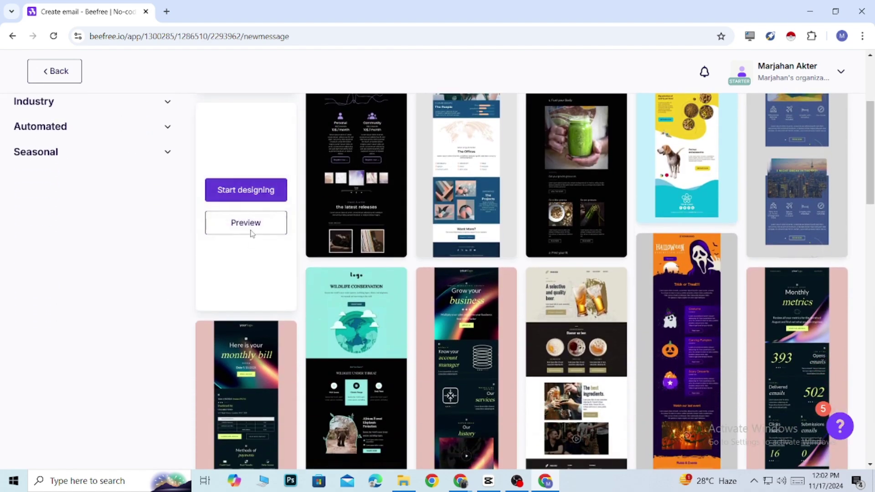
scroll(254, 235, up, 2)
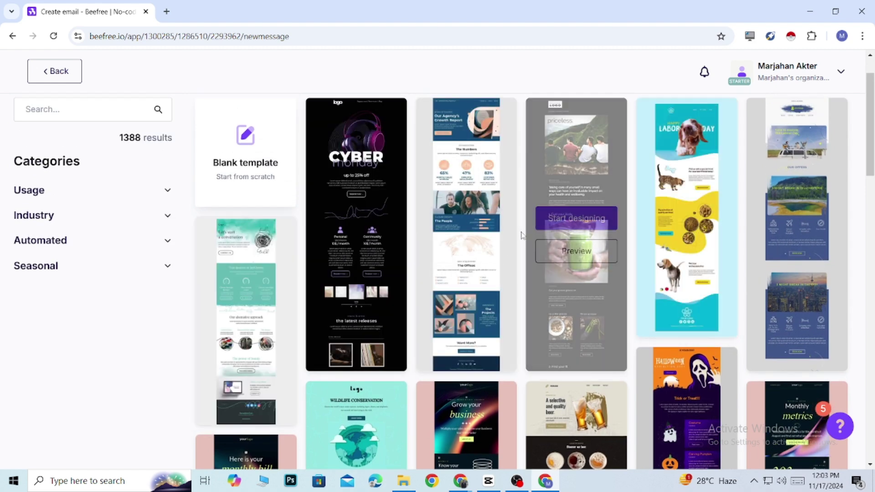
mouse_move(376, 222)
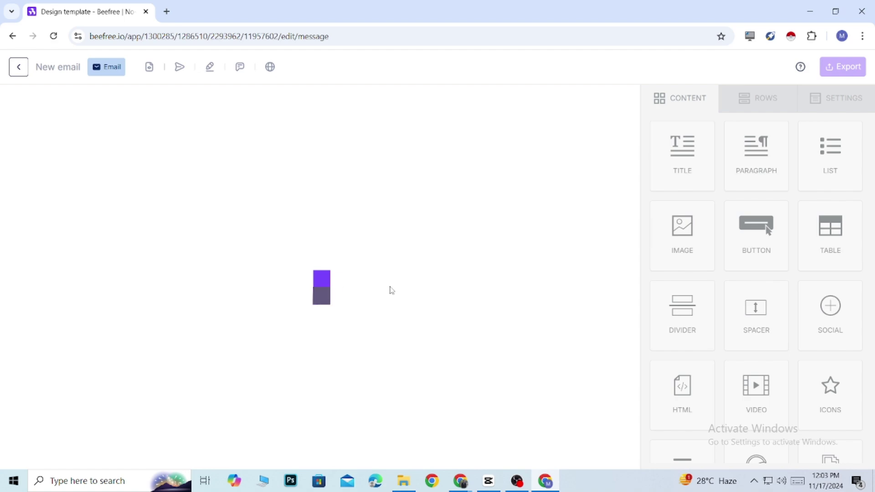
scroll(371, 248, down, 6)
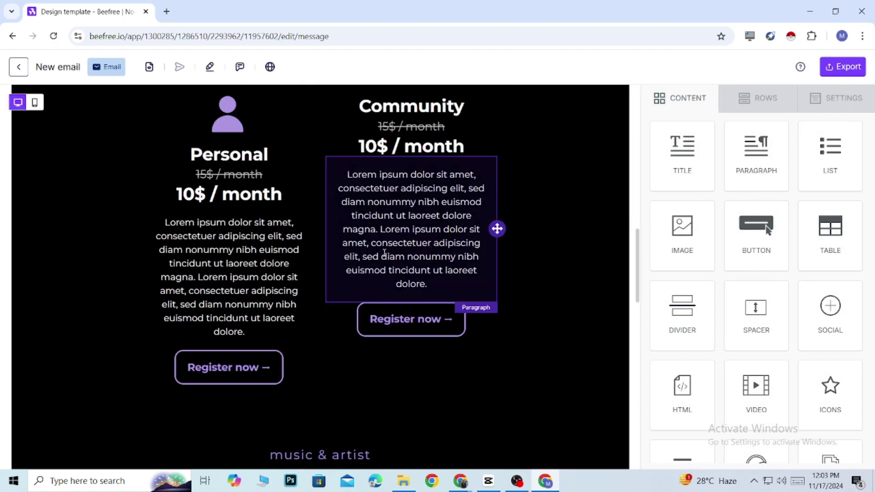
scroll(391, 254, up, 5)
scroll(391, 254, up, 8)
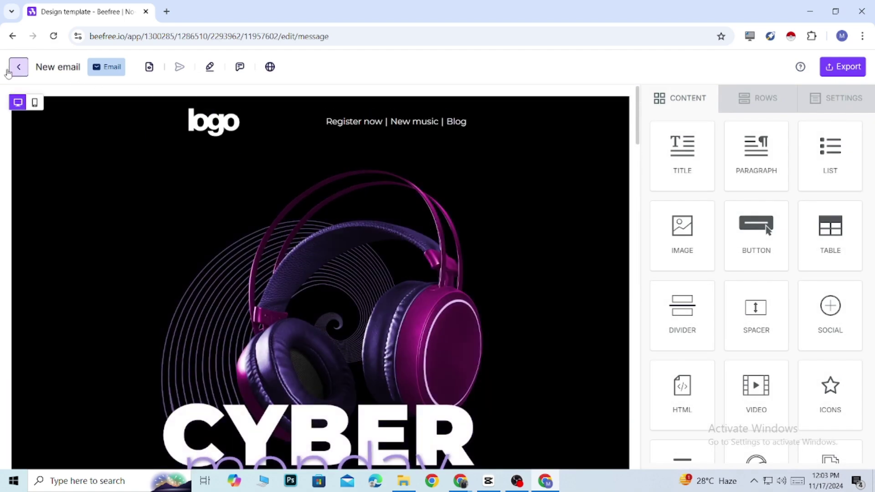
Leave the builder for the email's details page, dismiss the export tip and look through the email preview.
click(17, 66)
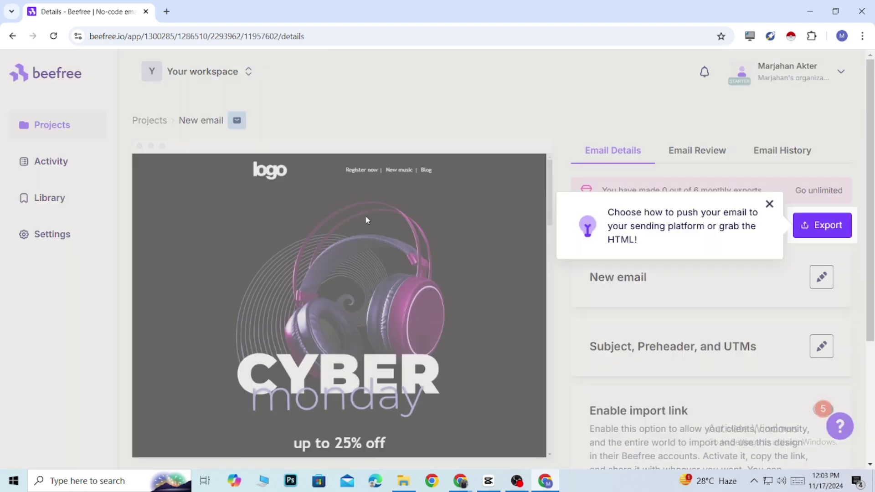
scroll(448, 290, down, 2)
scroll(428, 269, up, 2)
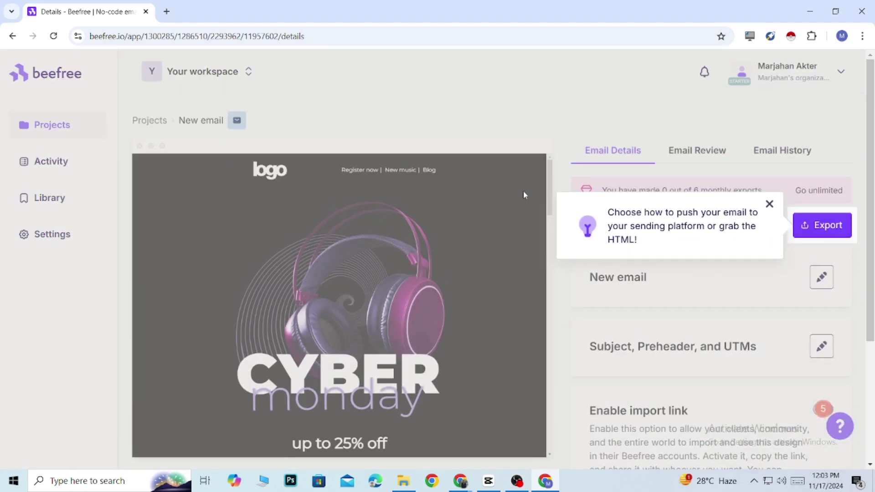
click(769, 204)
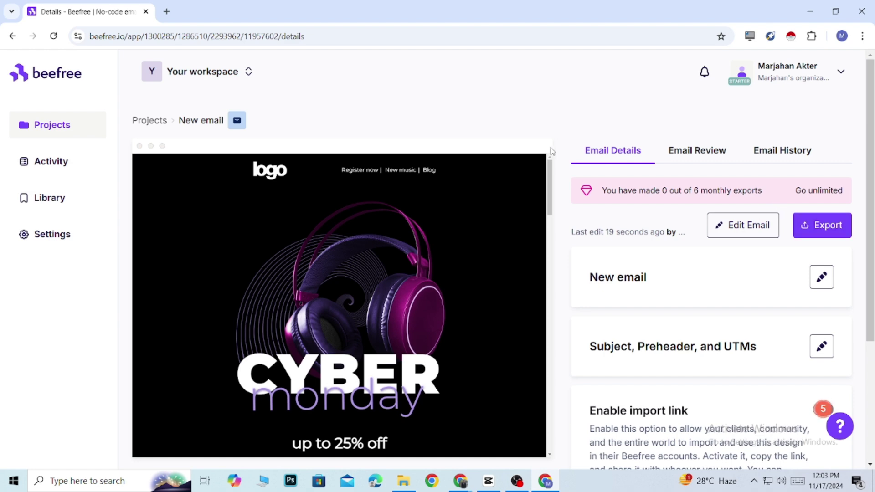
scroll(510, 264, down, 5)
scroll(513, 271, up, 5)
scroll(501, 187, down, 5)
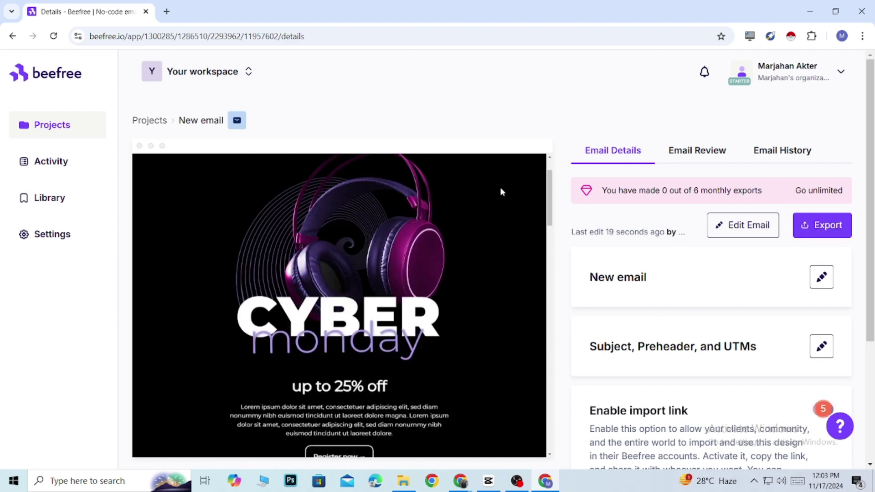
scroll(469, 264, down, 5)
scroll(458, 261, up, 10)
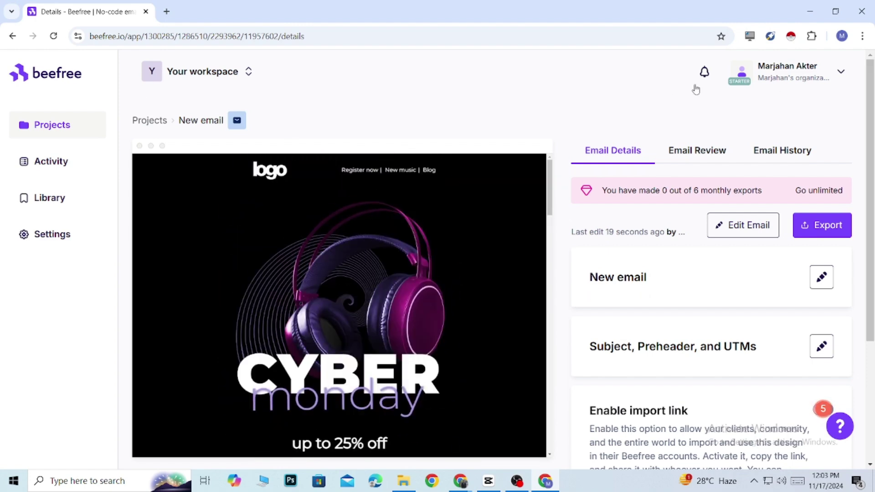
click(18, 39)
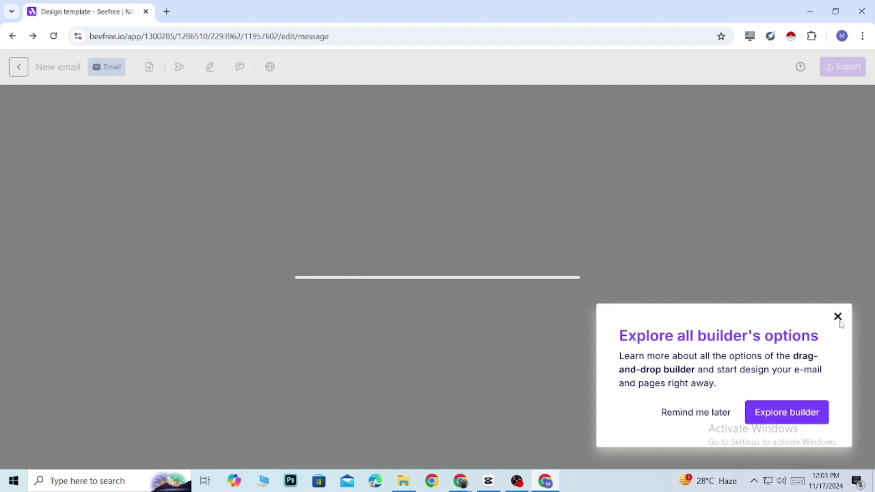
click(838, 318)
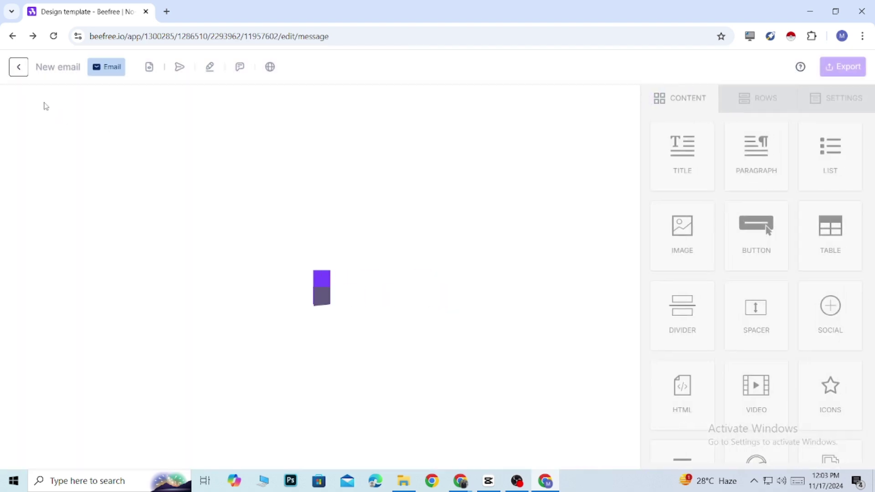
click(19, 67)
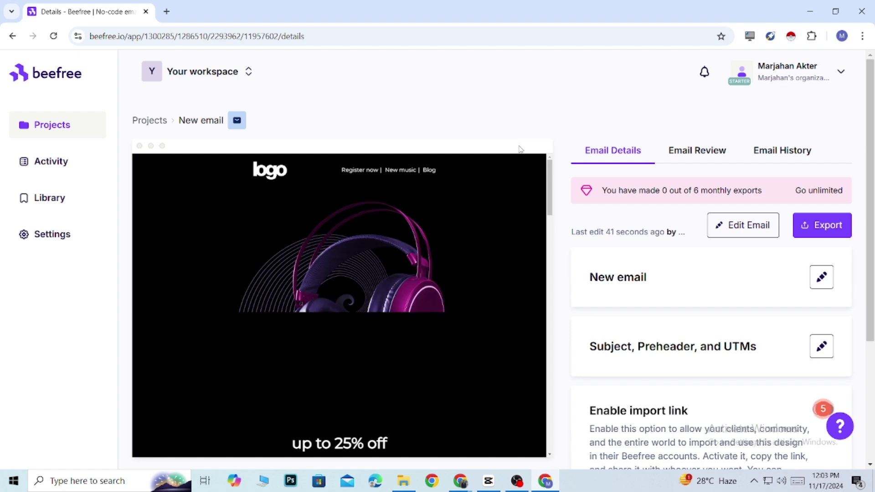
Examine the Cyber Monday email preview from the header down to the music release sections.
scroll(496, 305, down, 10)
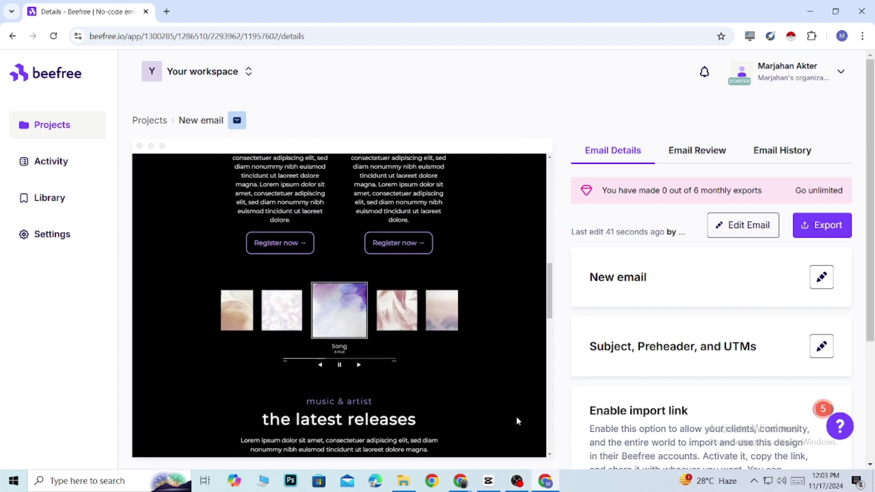
scroll(518, 378, up, 4)
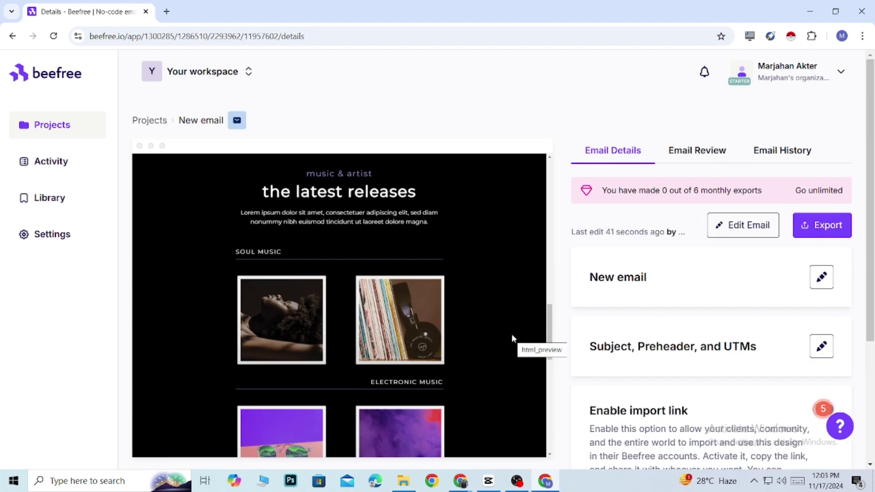
scroll(511, 334, up, 2)
scroll(535, 240, up, 6)
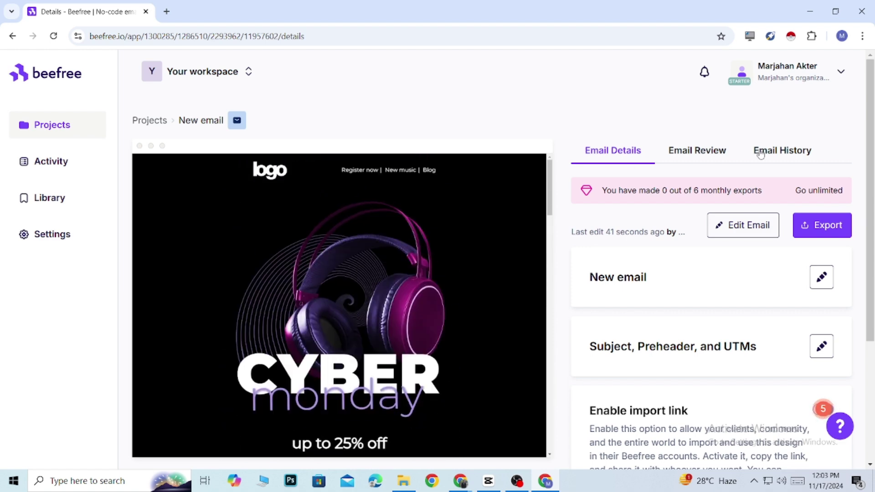
right_click(451, 199)
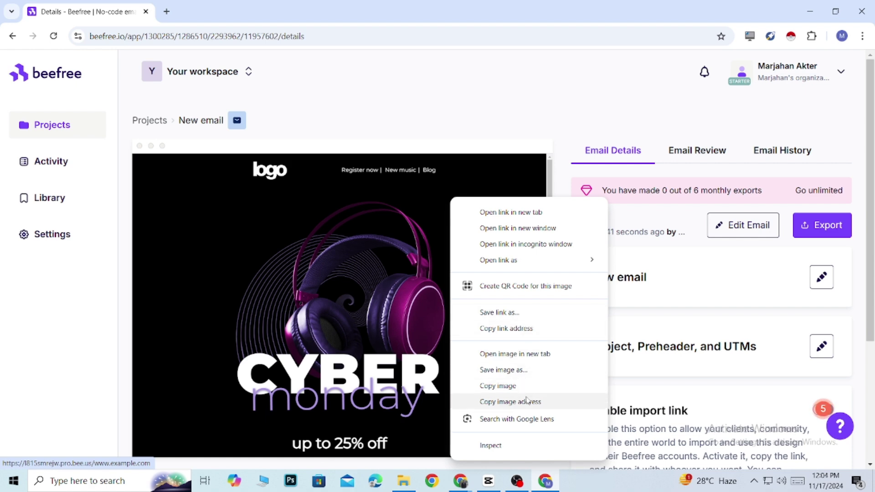
click(520, 130)
scroll(401, 191, down, 3)
scroll(346, 196, up, 2)
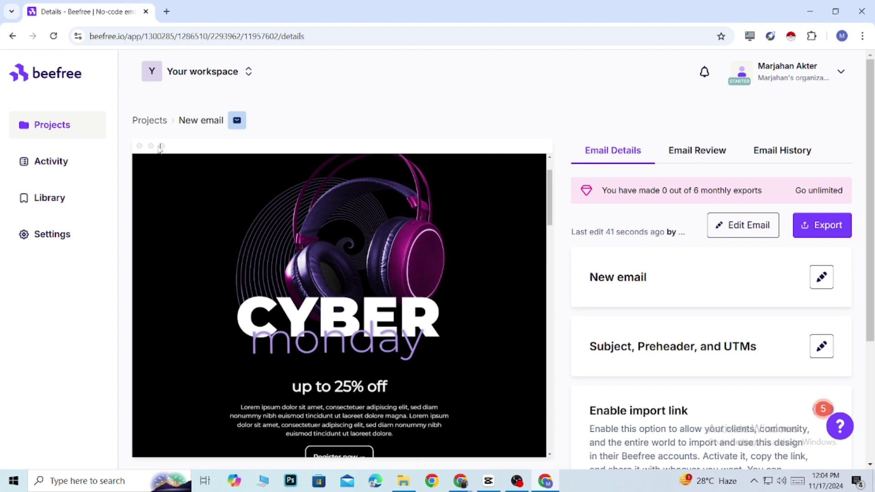
scroll(445, 238, down, 8)
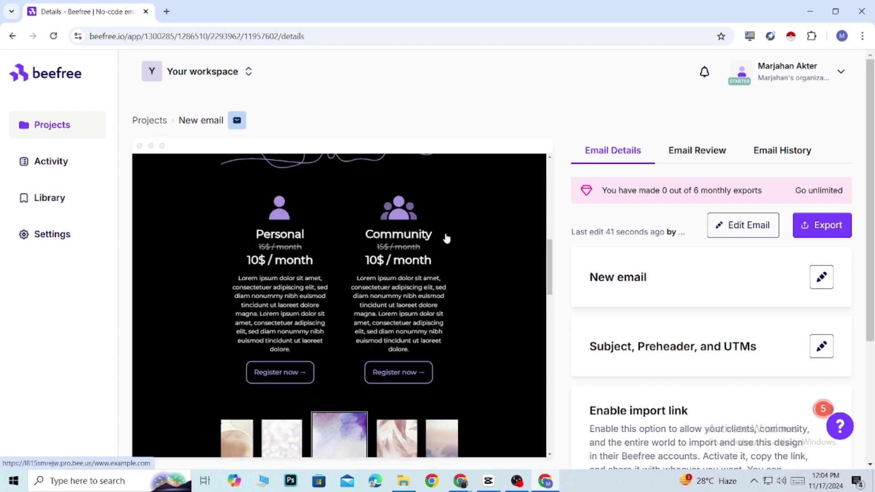
Try to export the email as a PDF, and dismiss the Professional trial offer and the export options.
click(803, 226)
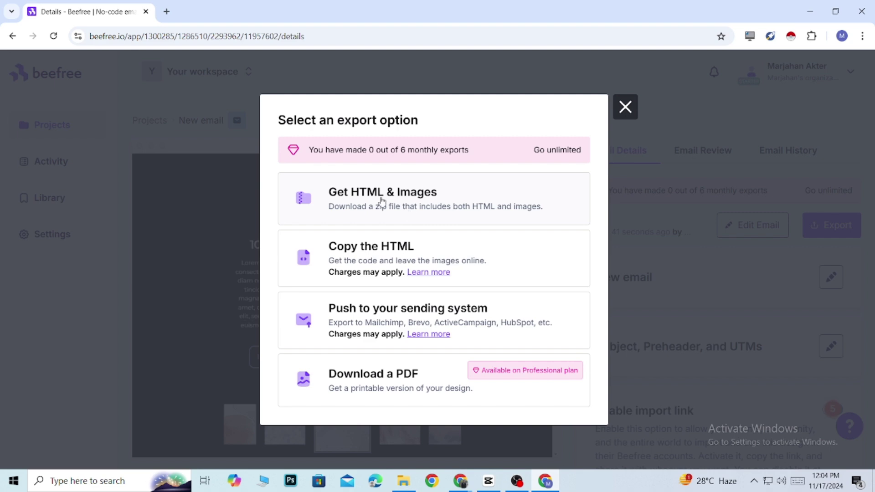
click(388, 382)
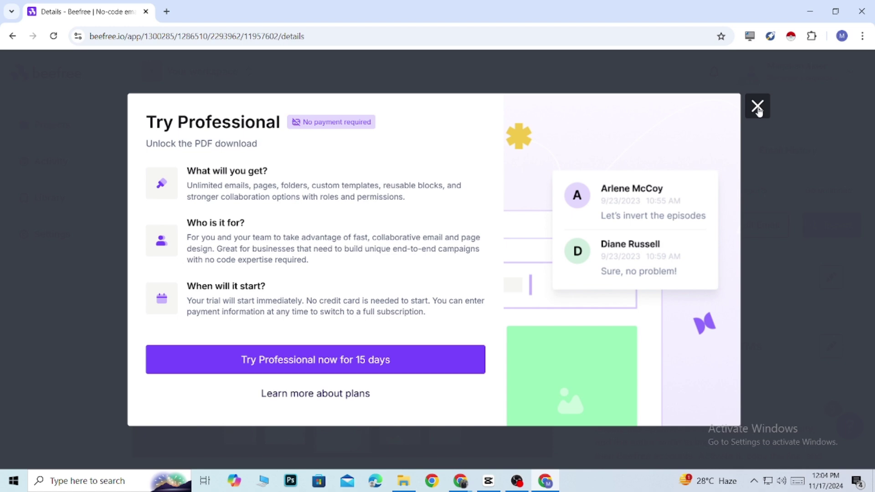
click(757, 108)
click(617, 109)
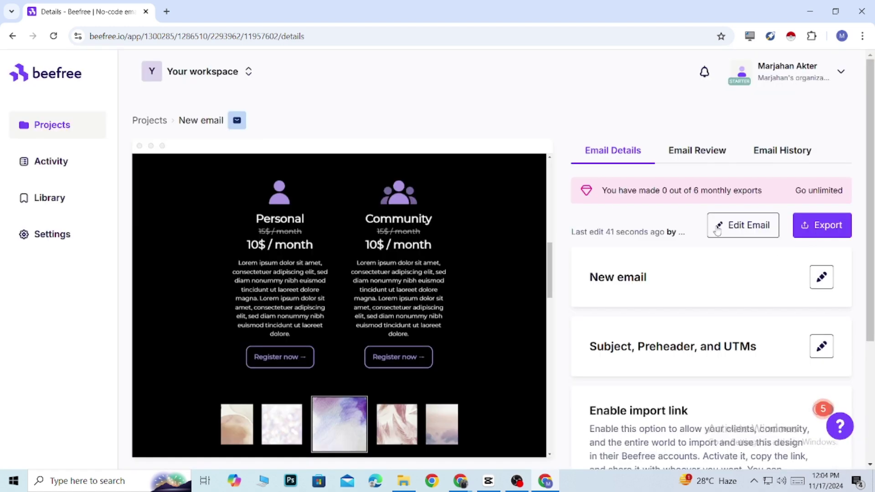
Look over the email preview once more and return to the design in the email builder.
scroll(538, 221, down, 4)
scroll(253, 92, up, 4)
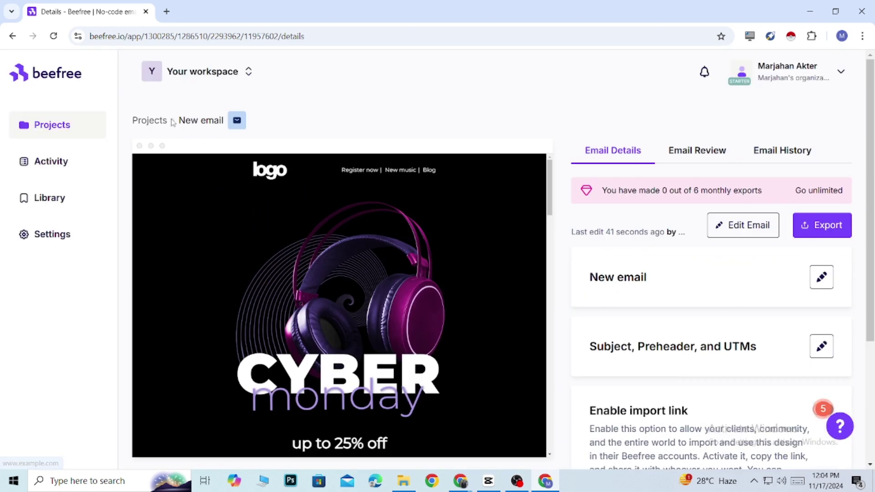
click(13, 36)
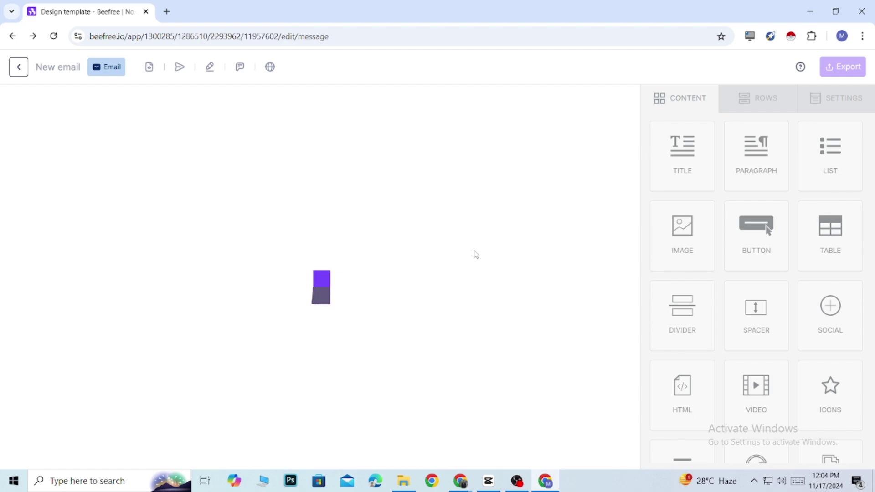
Change the discount heading below the Cyber Monday banner to "up to 15% off".
scroll(511, 211, down, 7)
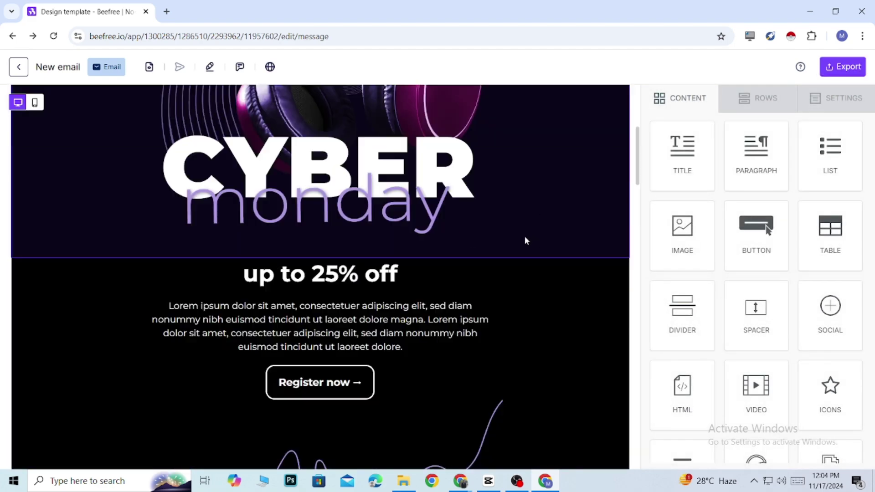
click(354, 201)
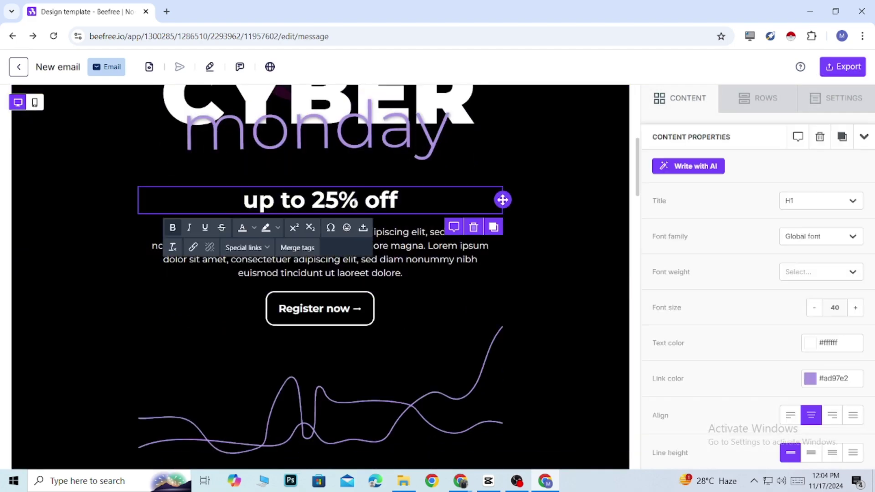
key(BackSpace)
key(BackSpace)
key(BackSpace)
text(15)
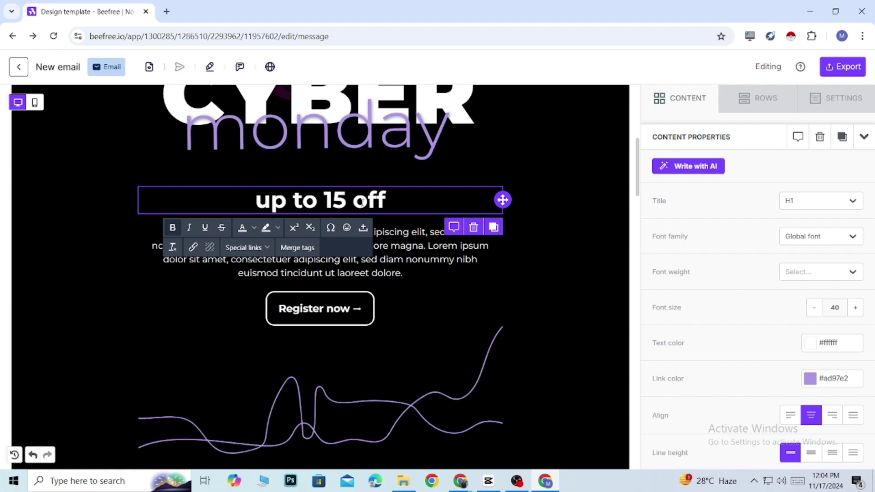
text(%)
click(565, 329)
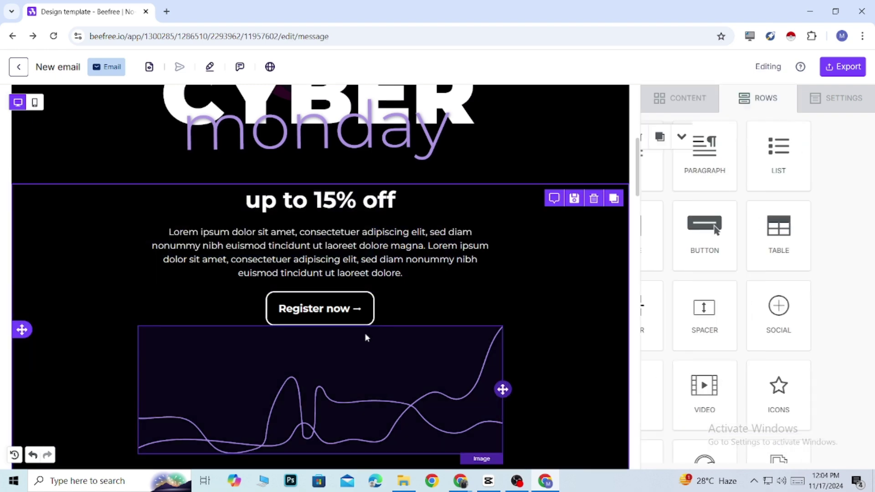
Look over the pricing section, return to the email's details page and dismiss the tip about sending test emails.
scroll(362, 292, down, 5)
scroll(360, 256, down, 4)
click(272, 266)
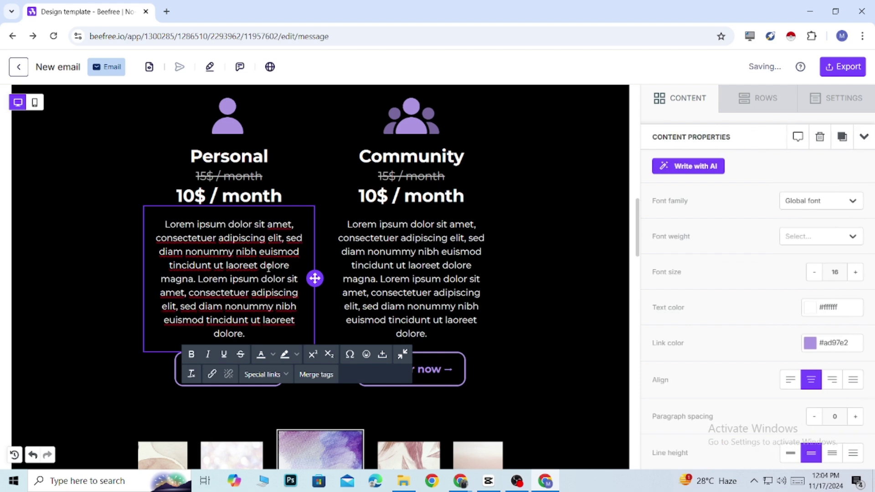
scroll(517, 187, up, 8)
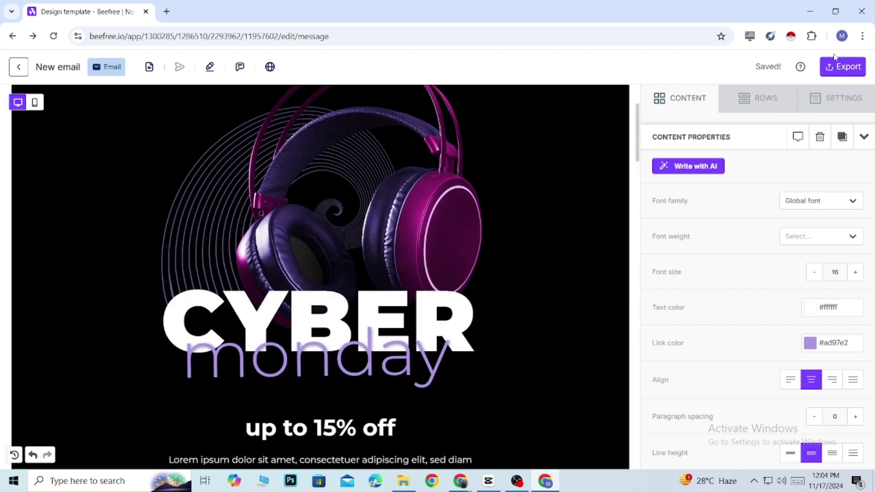
click(18, 66)
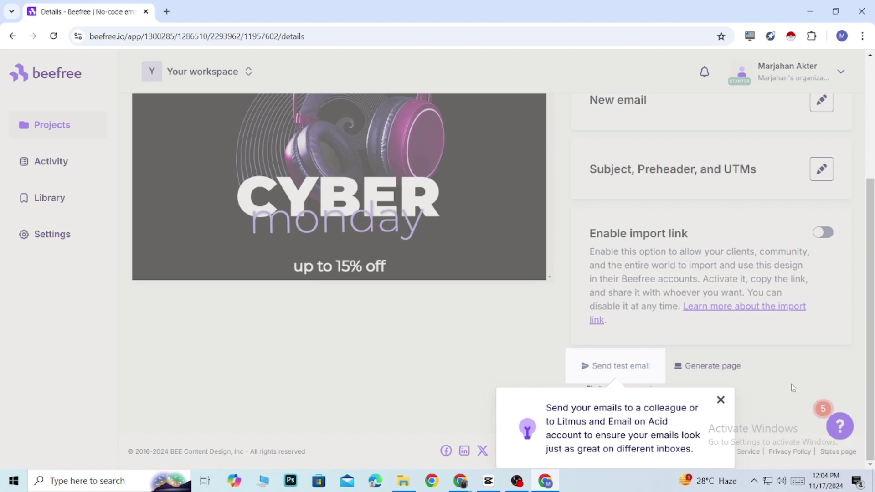
click(720, 399)
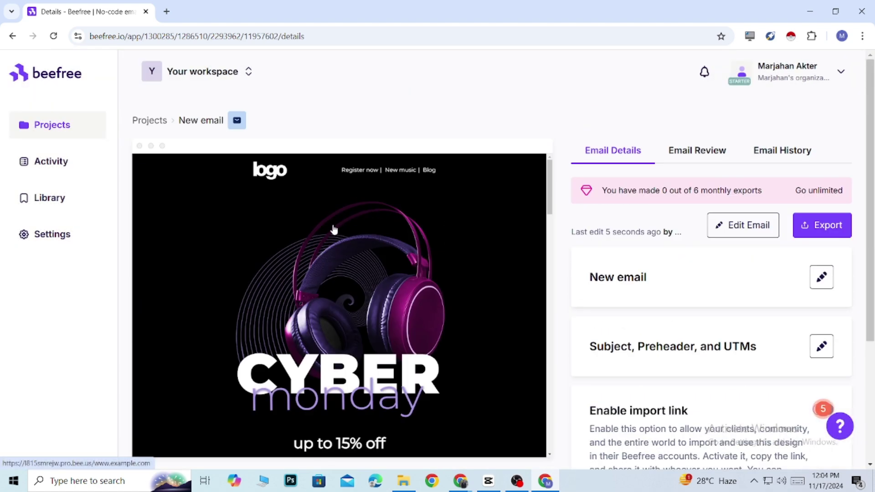
drag(171, 163, 374, 309)
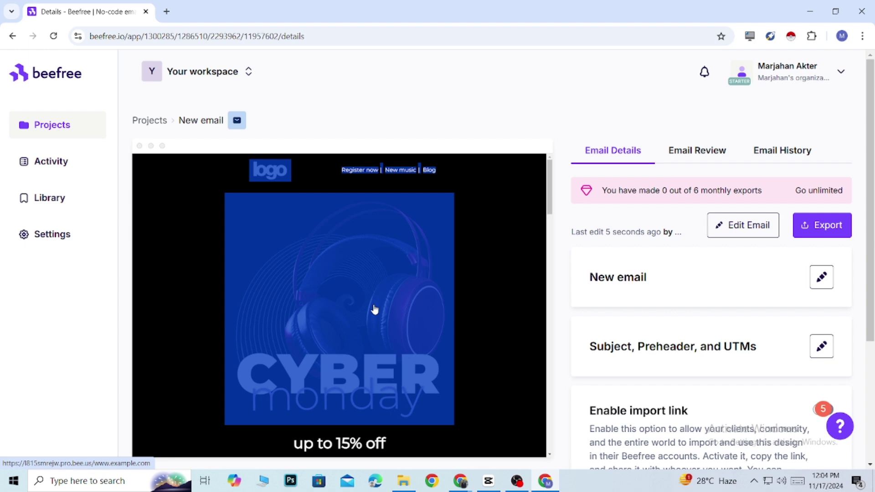
click(503, 237)
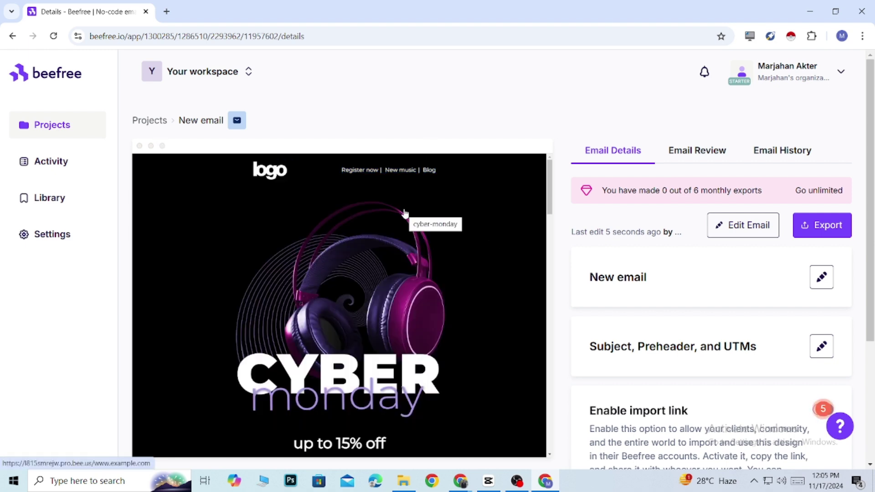
scroll(402, 162, down, 3)
scroll(340, 225, up, 3)
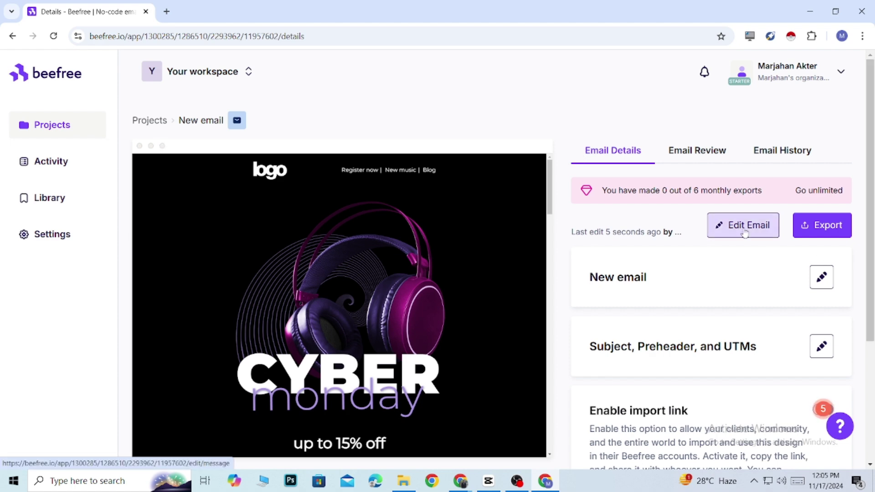
Reopen the Cyber Monday email in the builder and review the whole design from header to footer.
scroll(742, 247, down, 1)
click(731, 180)
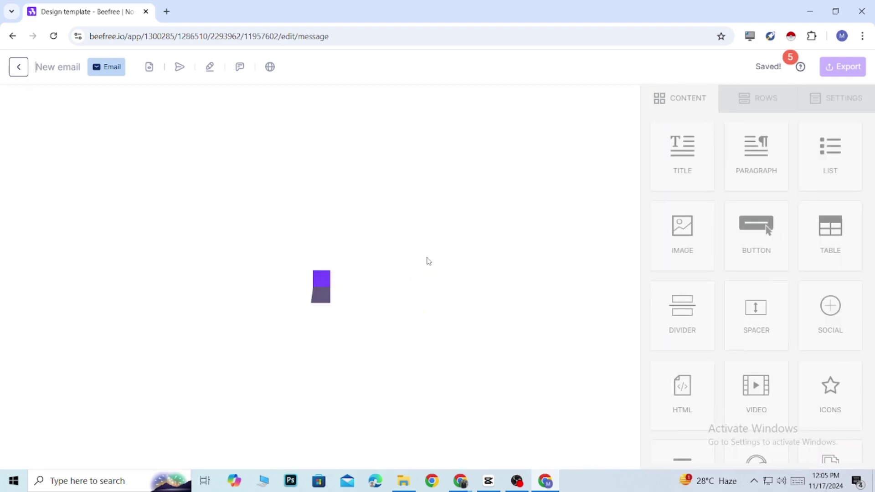
scroll(491, 218, down, 10)
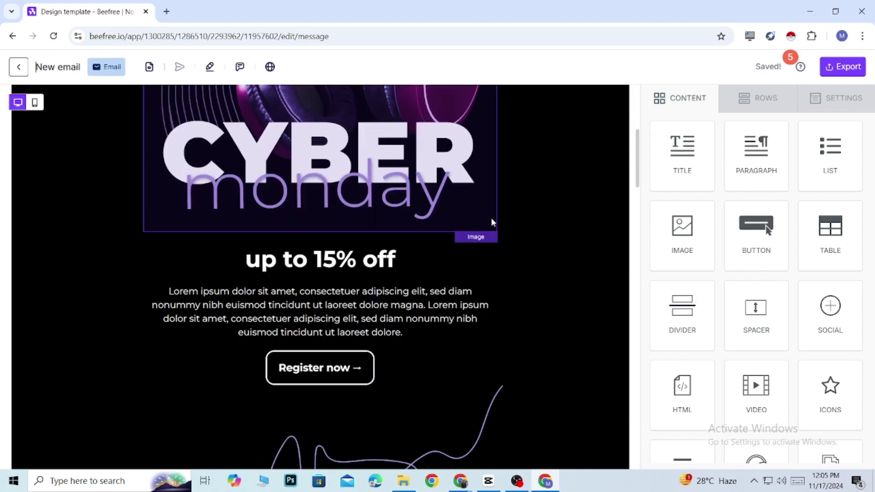
scroll(490, 217, down, 20)
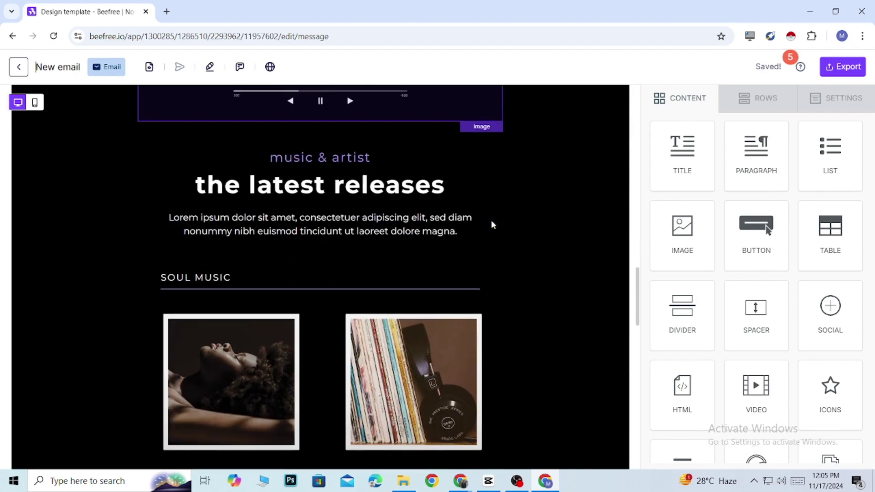
scroll(492, 224, down, 15)
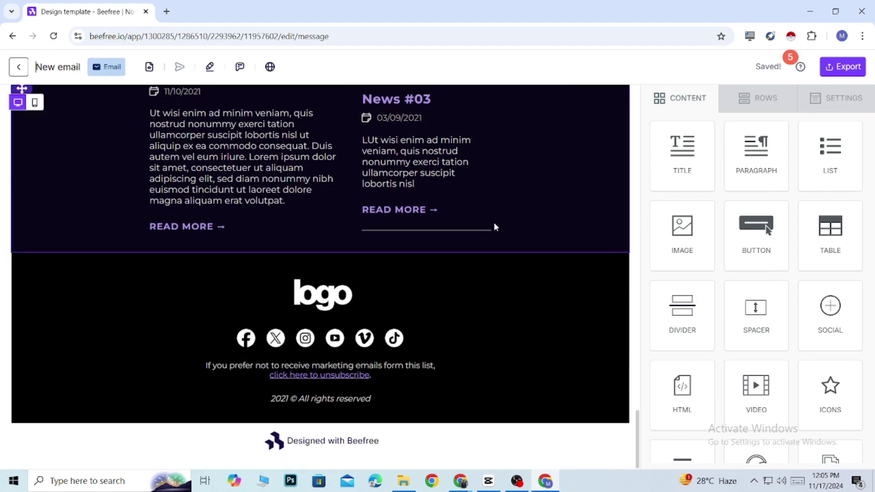
scroll(497, 228, up, 20)
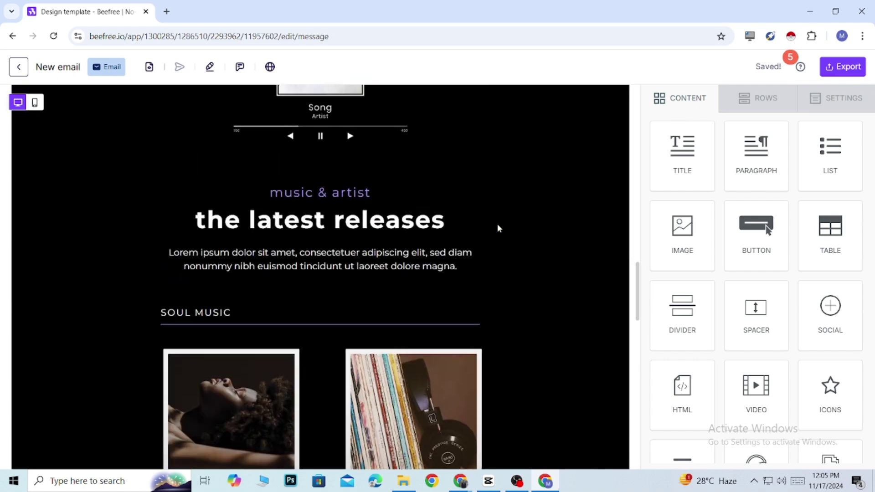
scroll(497, 227, up, 10)
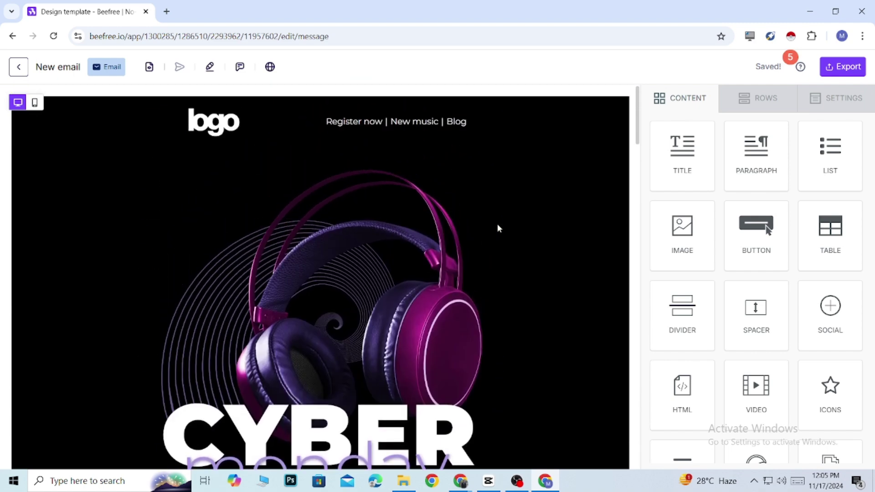
Return from the builder to the email's details page and close the Resource Center.
click(791, 67)
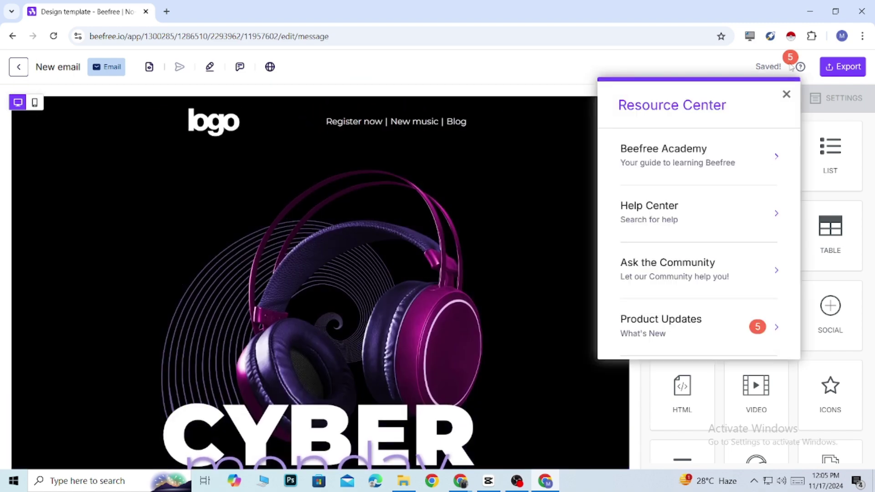
click(572, 97)
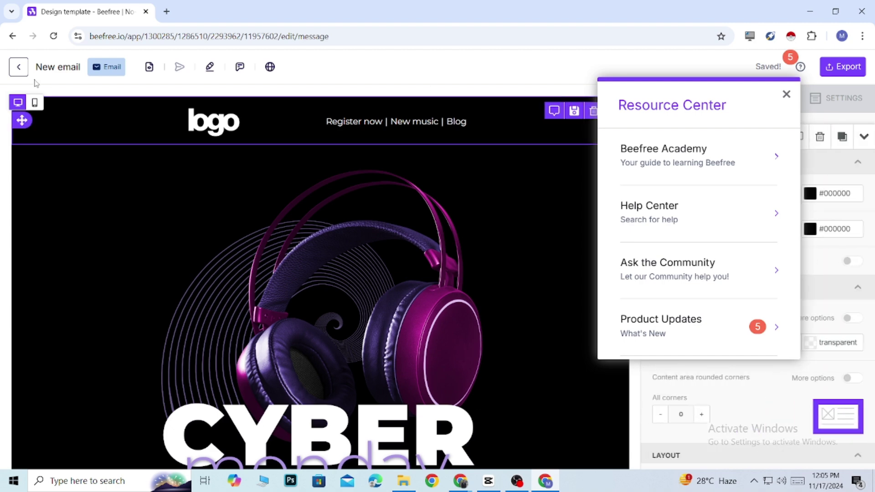
click(18, 67)
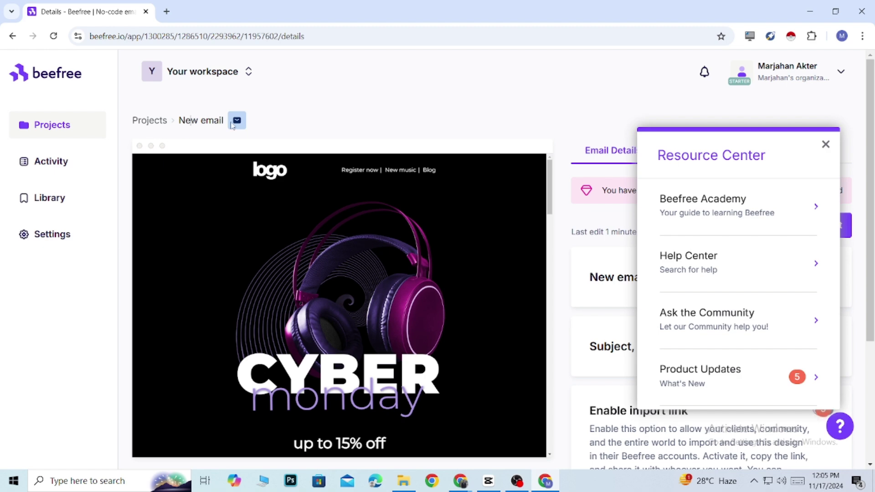
click(825, 144)
Review the email preview on the details page from the banner past the latest releases section.
scroll(436, 279, down, 4)
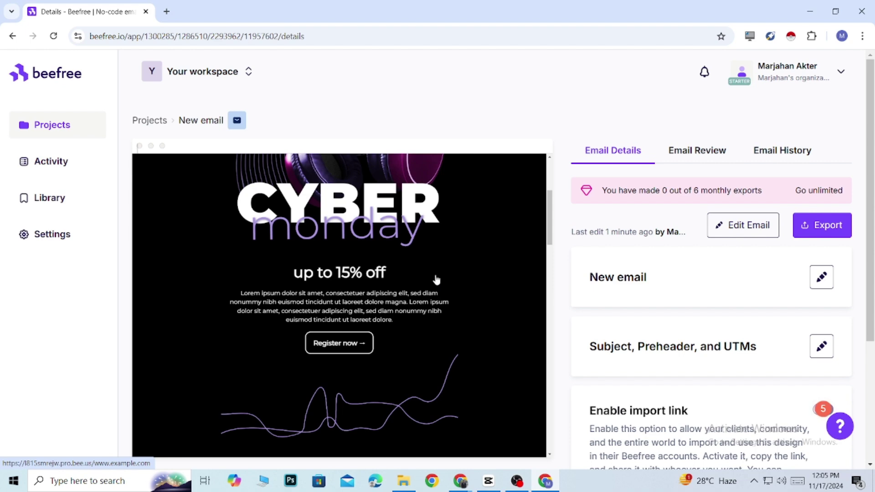
scroll(436, 278, down, 15)
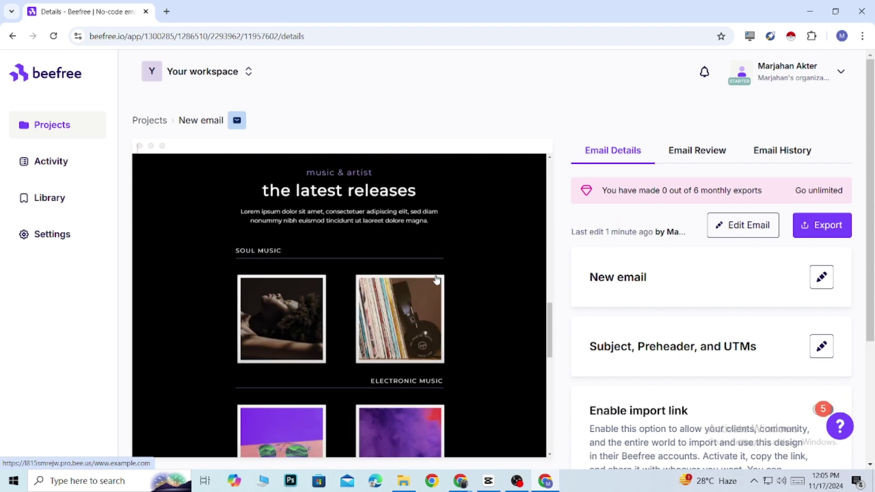
scroll(436, 279, down, 5)
scroll(436, 279, up, 20)
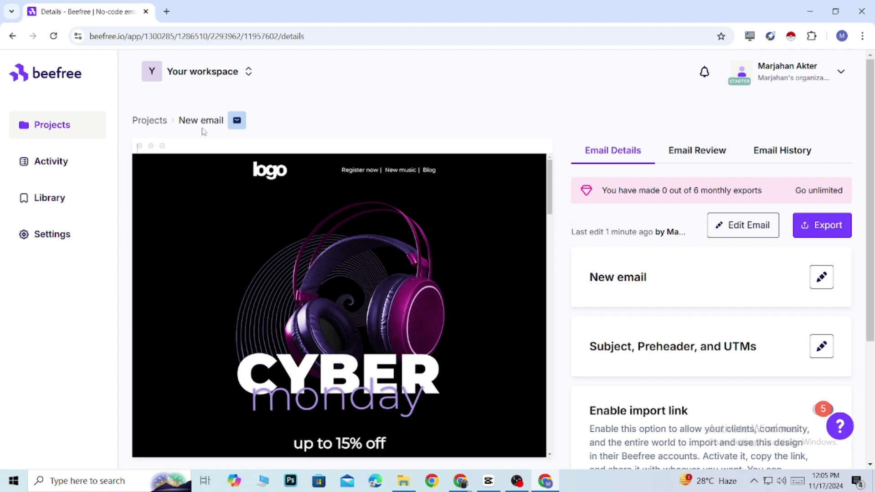
Go to the projects list and check the options available for the Cyber Monday email design.
click(151, 120)
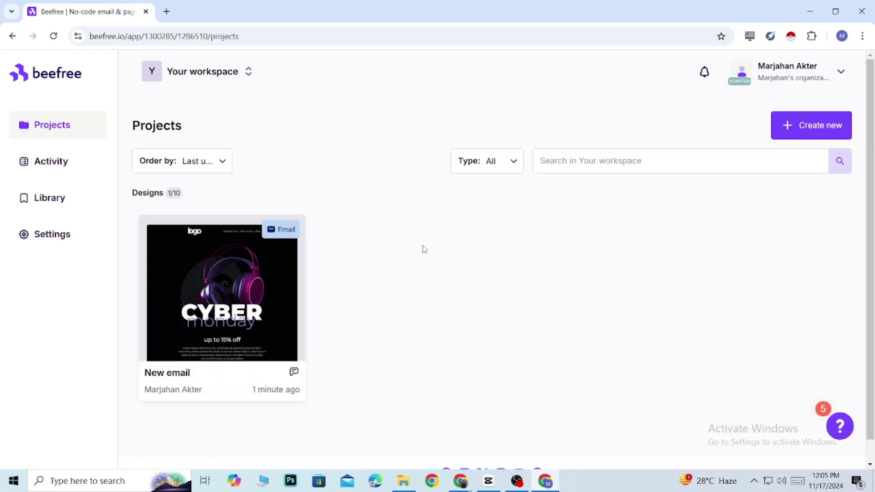
mouse_move(246, 258)
click(290, 233)
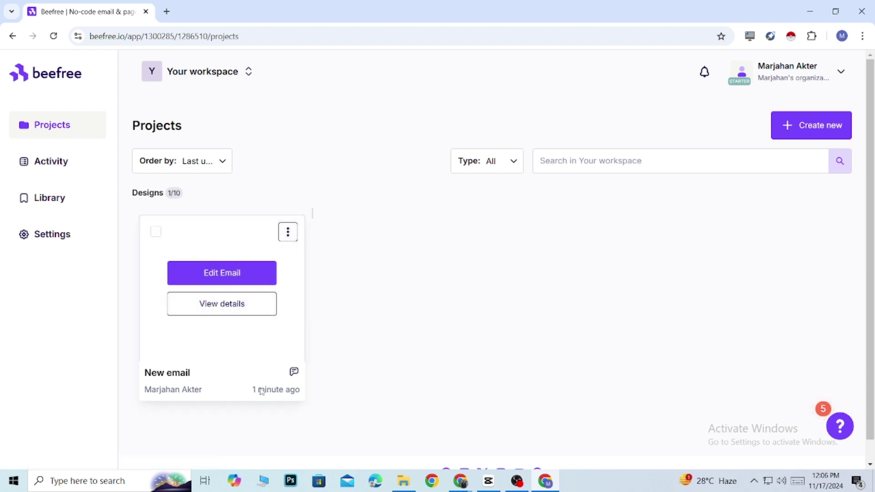
right_click(260, 306)
click(230, 344)
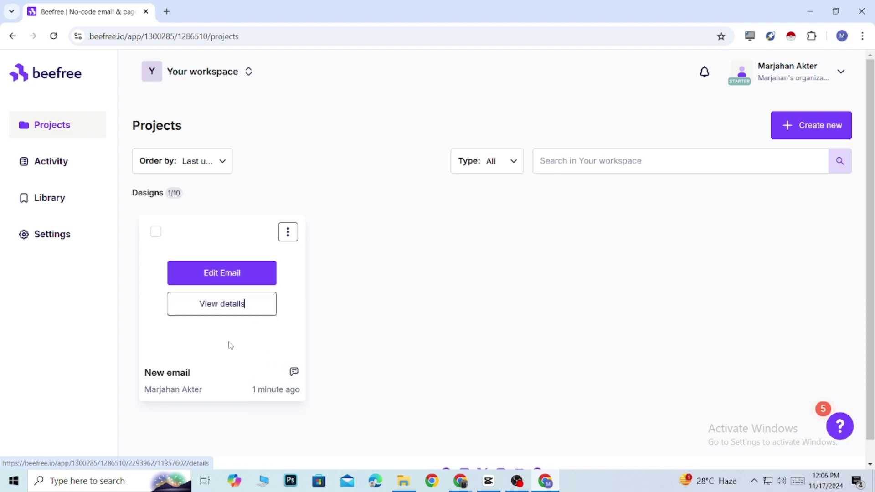
right_click(237, 331)
click(390, 370)
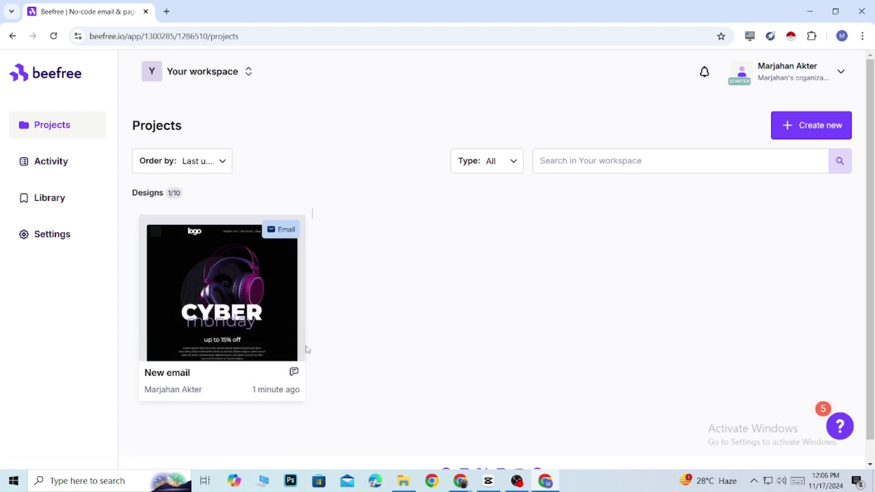
right_click(270, 333)
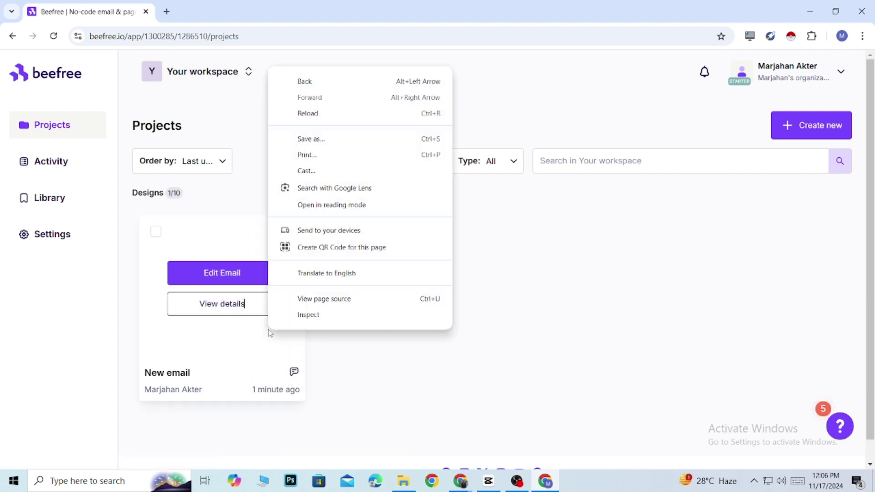
click(270, 333)
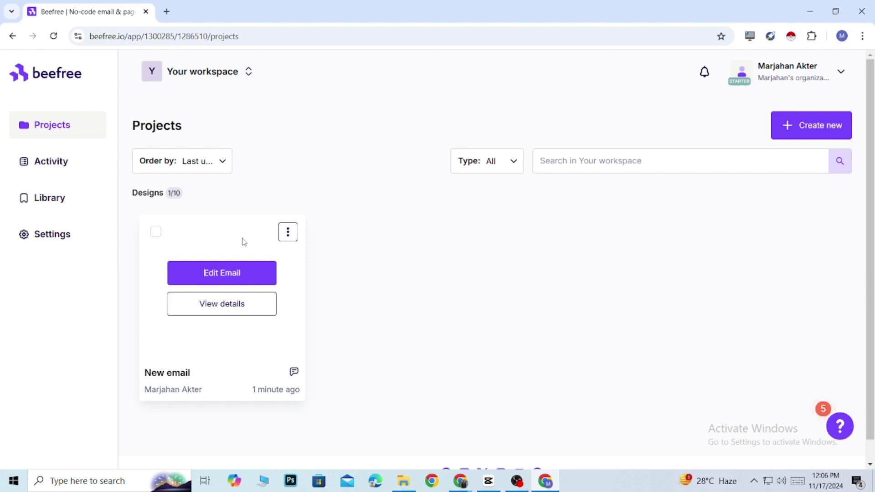
Select the Cyber Monday design, open its details in a new browser tab and dismiss the Resource Center.
click(158, 232)
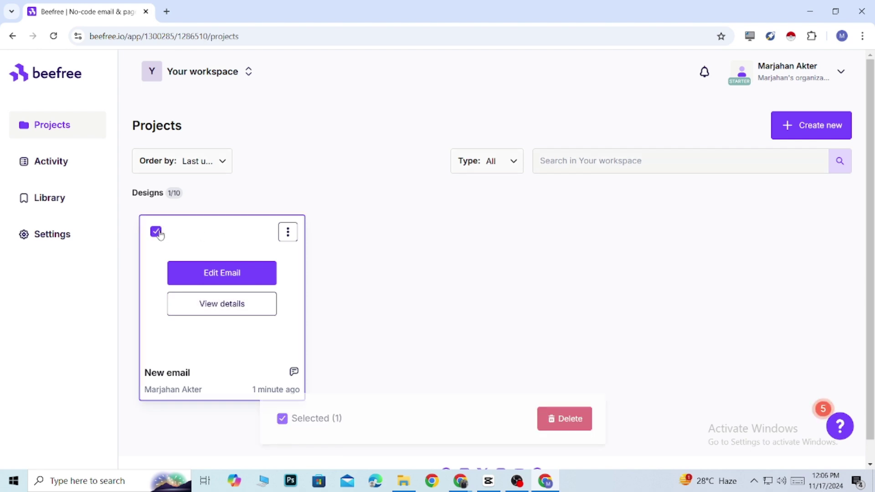
right_click(235, 314)
click(264, 326)
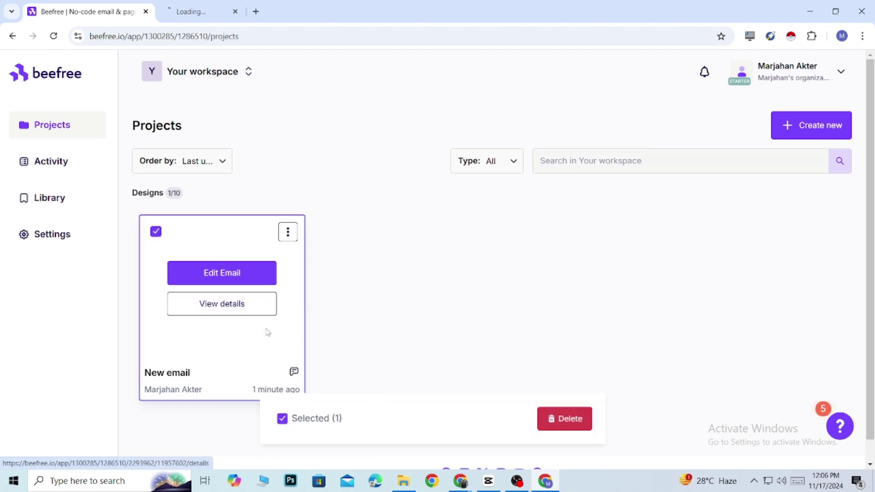
click(219, 18)
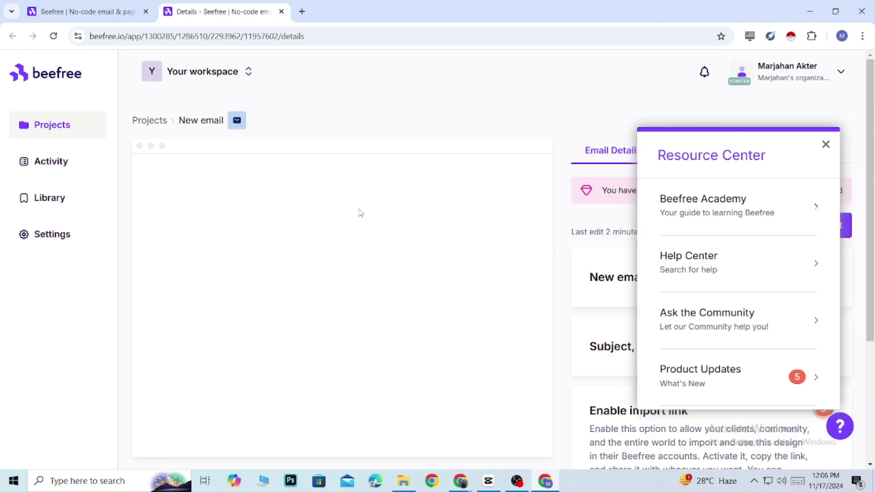
scroll(319, 214, down, 4)
scroll(314, 223, up, 4)
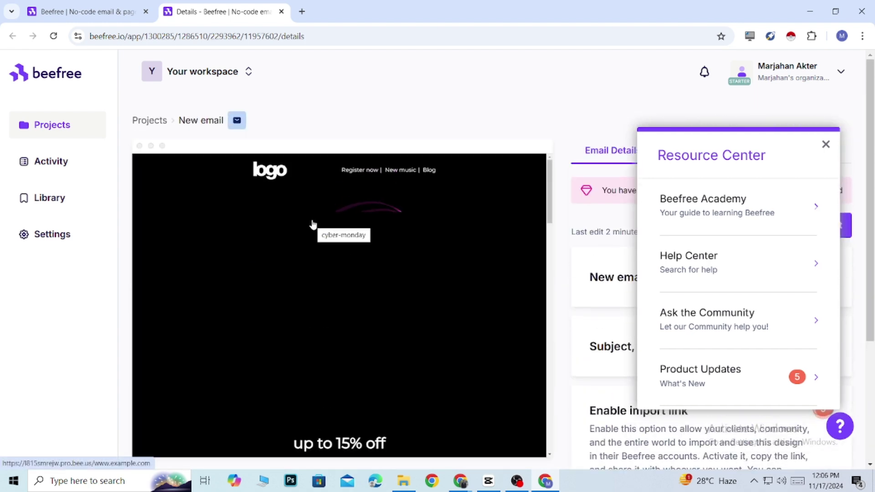
click(826, 145)
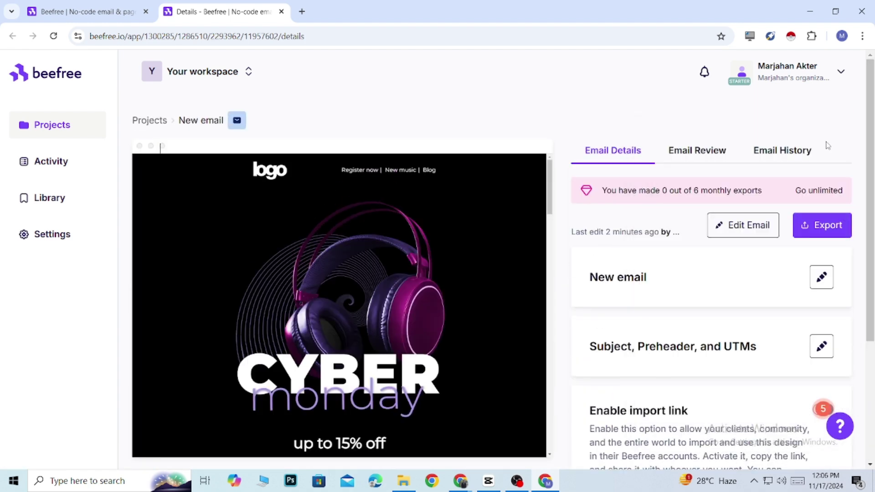
Create a new blank email from the projects list and add a title block to it.
click(64, 128)
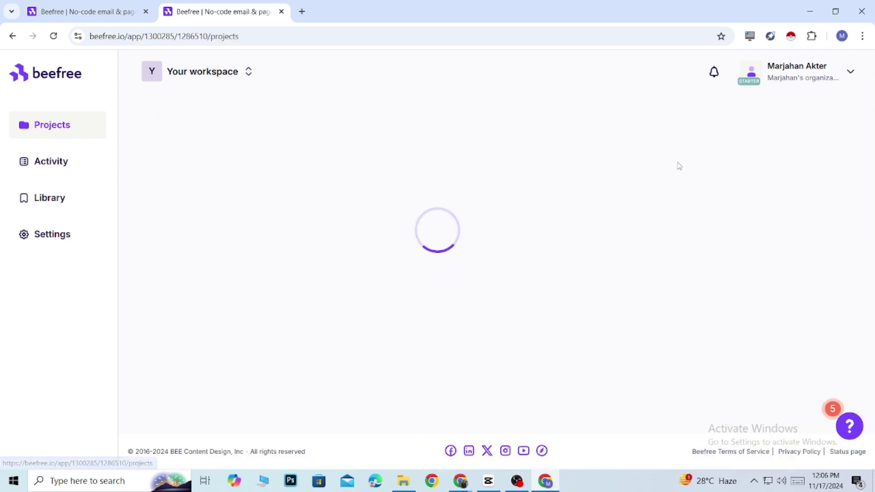
scroll(664, 277, down, 1)
scroll(772, 181, up, 1)
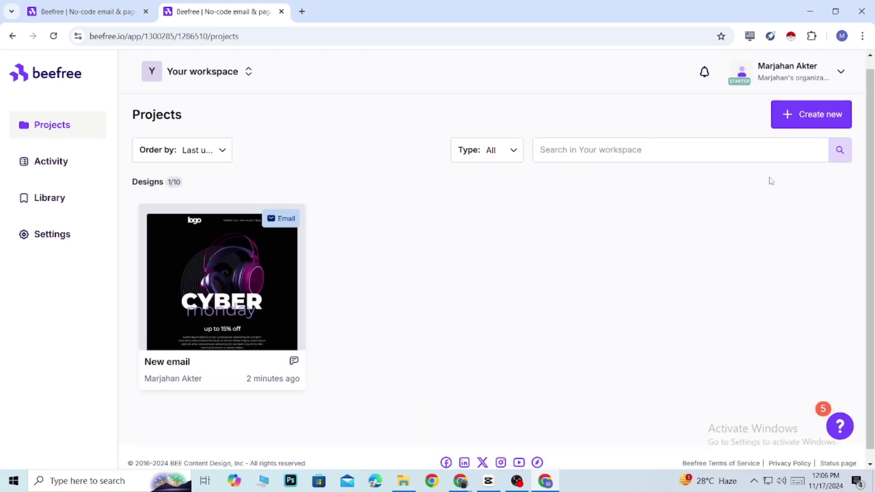
click(828, 133)
click(372, 165)
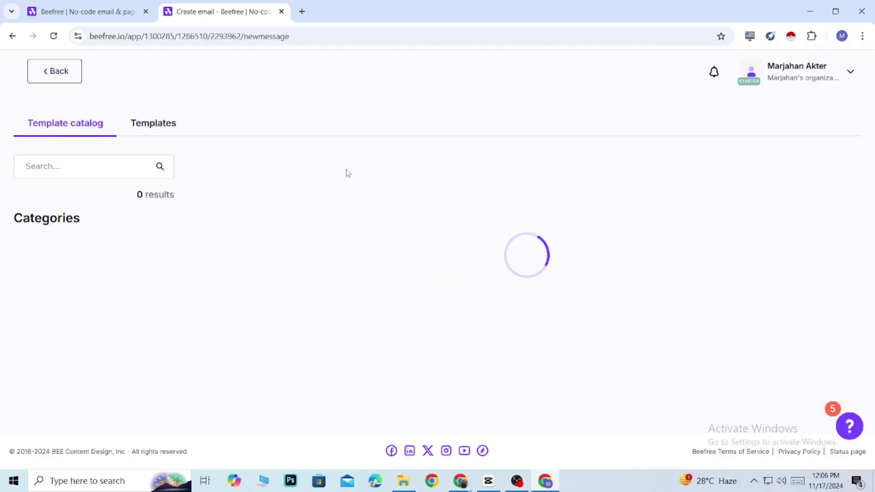
click(245, 207)
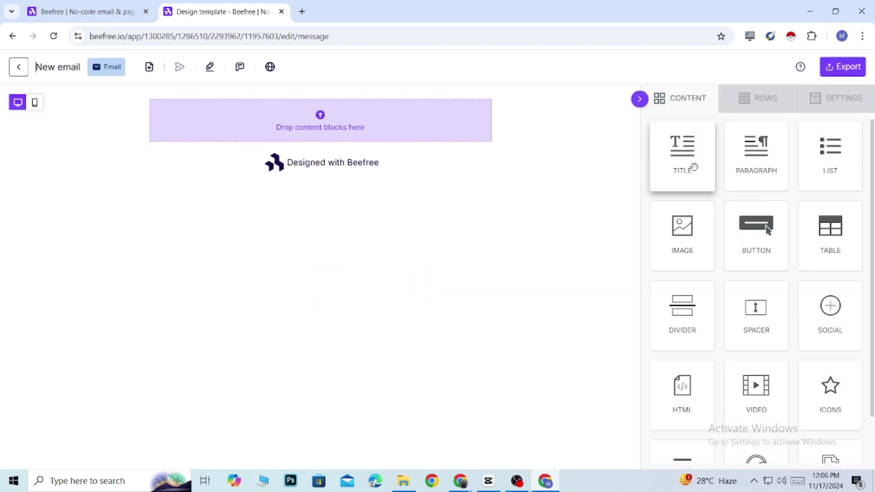
drag(693, 167, 313, 137)
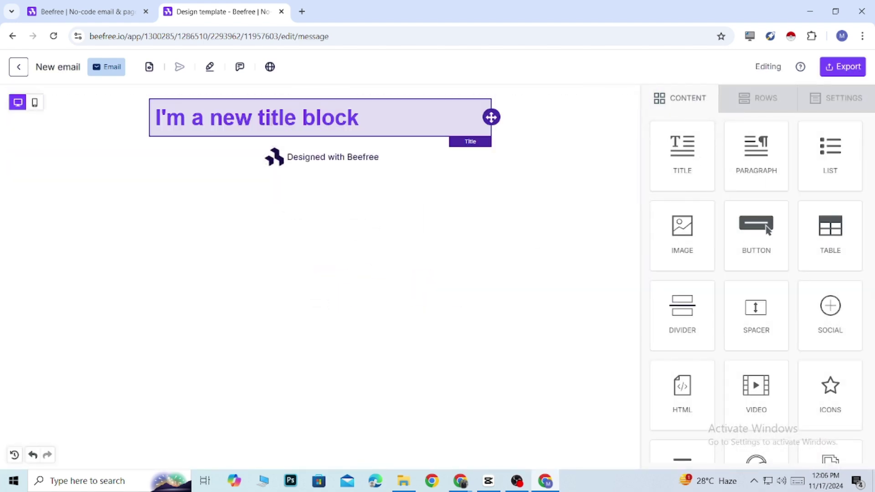
Leave the editor of the title-block email and look over its details page.
click(339, 111)
click(18, 66)
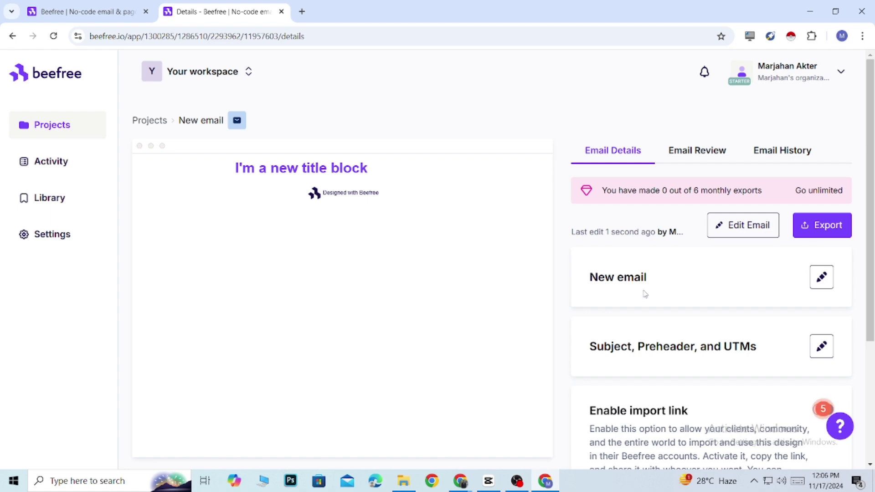
scroll(535, 305, down, 3)
scroll(488, 267, up, 3)
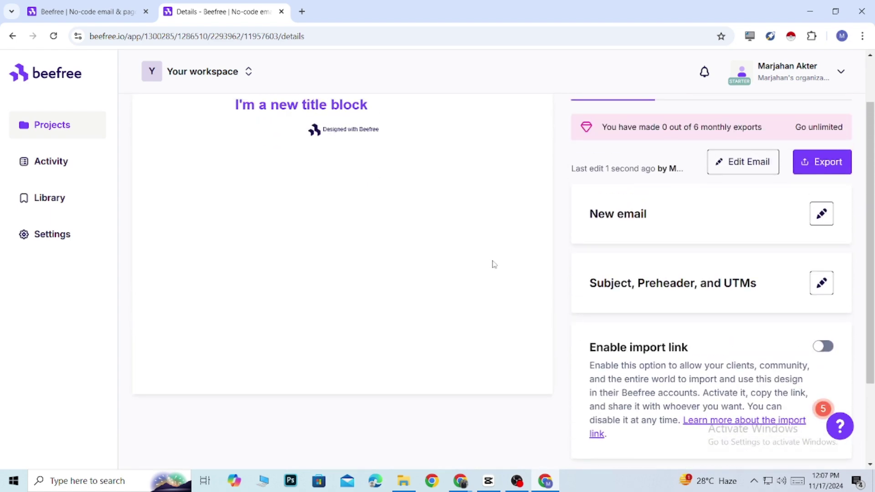
Open the Cyber Monday design for editing from the projects list and look through its banner and pricing sections.
click(71, 3)
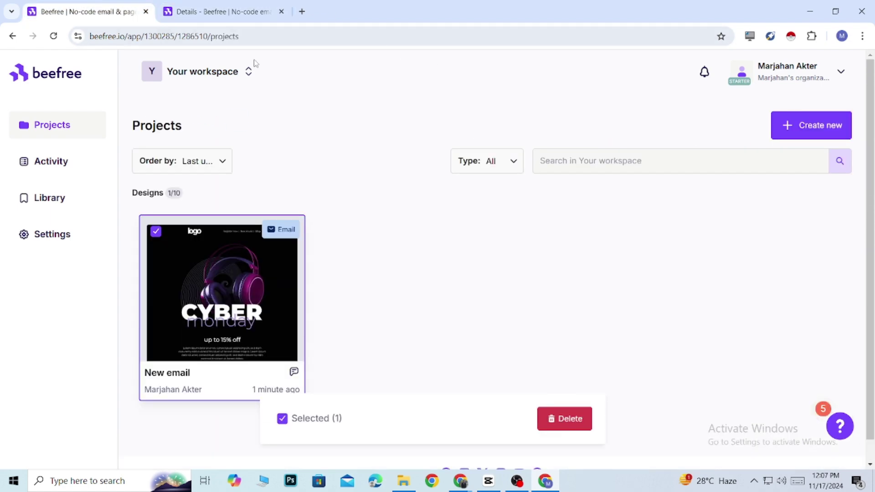
mouse_move(255, 319)
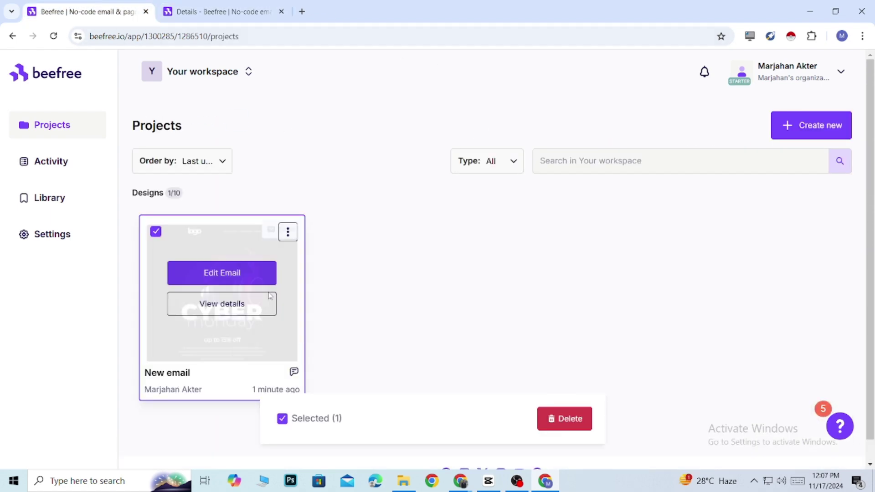
click(227, 275)
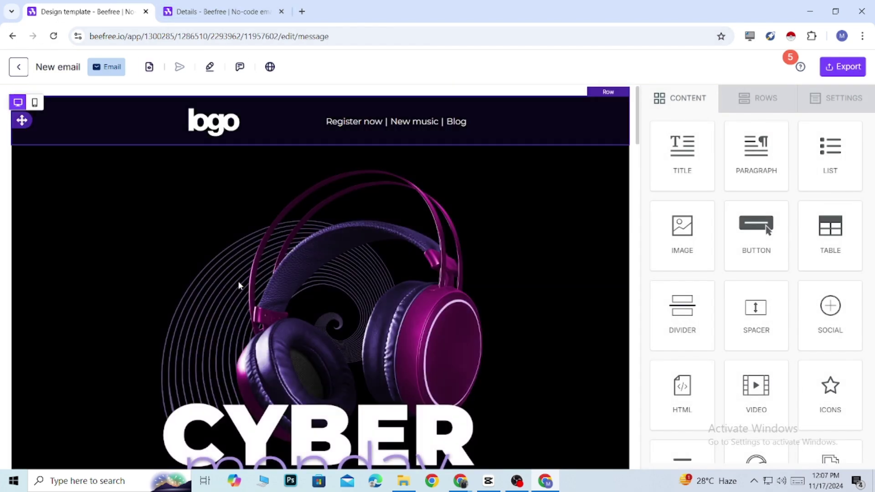
scroll(456, 296, down, 5)
scroll(440, 305, down, 15)
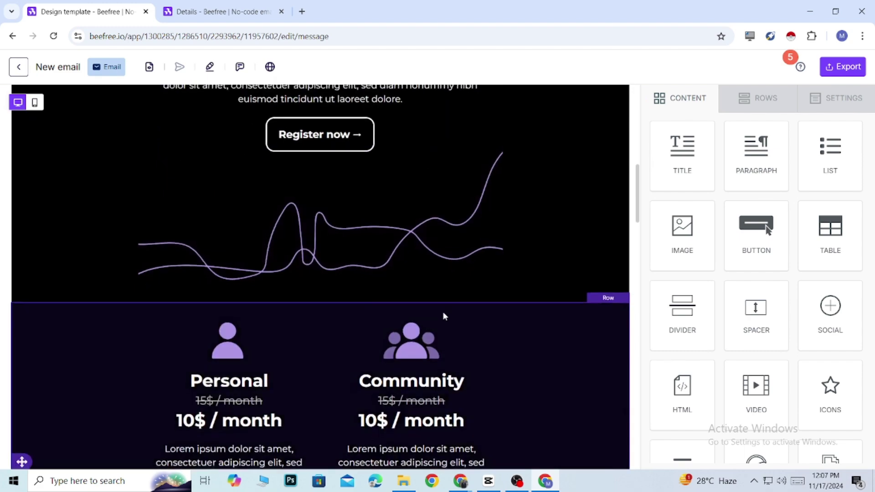
scroll(562, 297, up, 20)
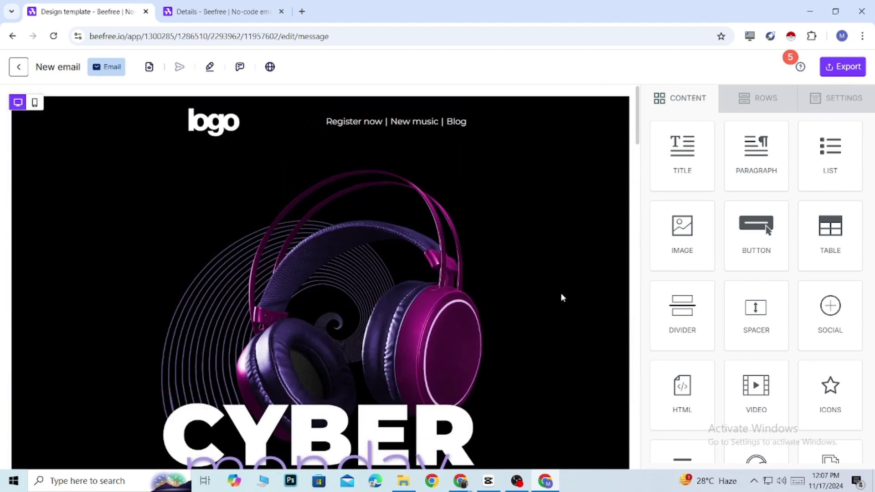
Search Google for "go full page" in a new browser tab and install the GoFullPage - Full Page Screen Capture extension from the Chrome Web Store.
click(301, 10)
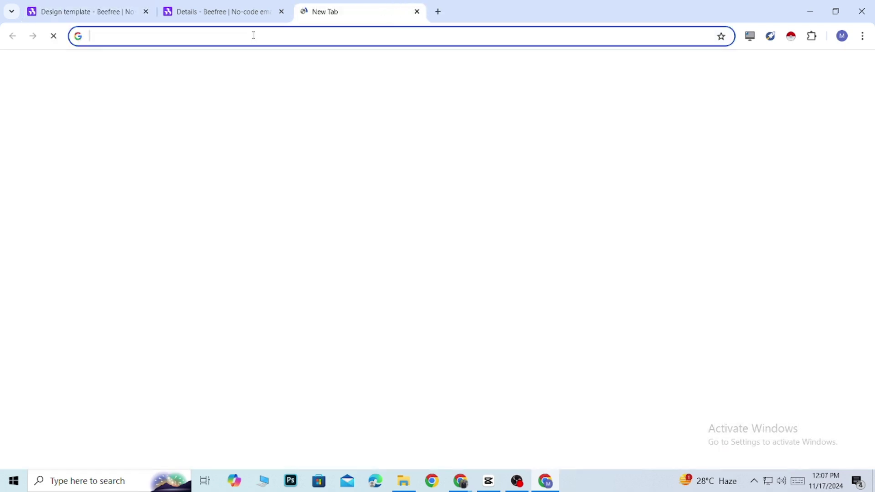
click(254, 35)
text(go ful)
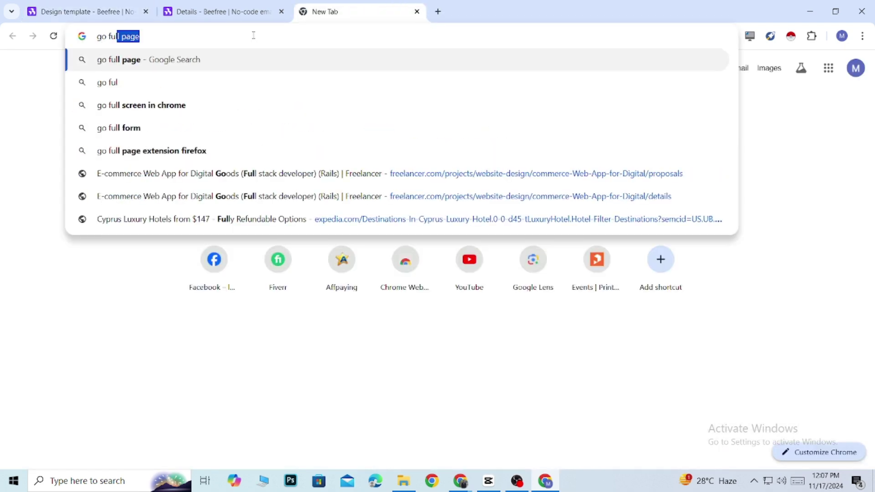
key(Return)
scroll(232, 342, down, 1)
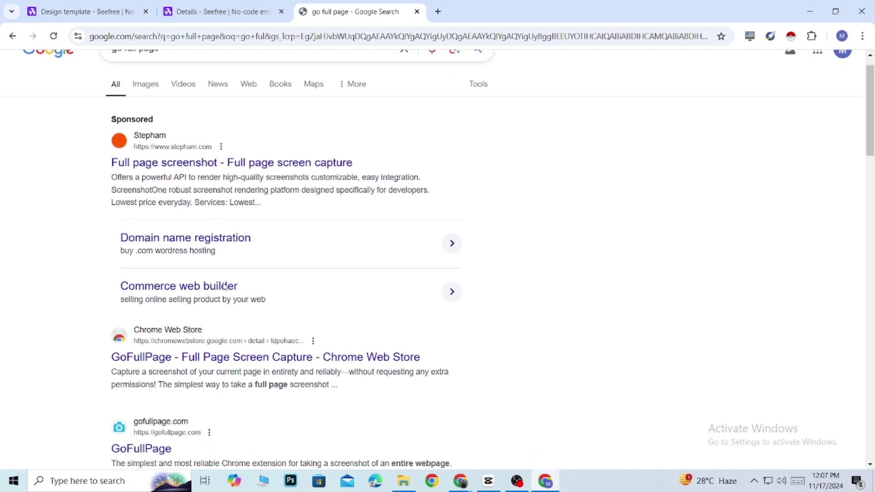
click(262, 329)
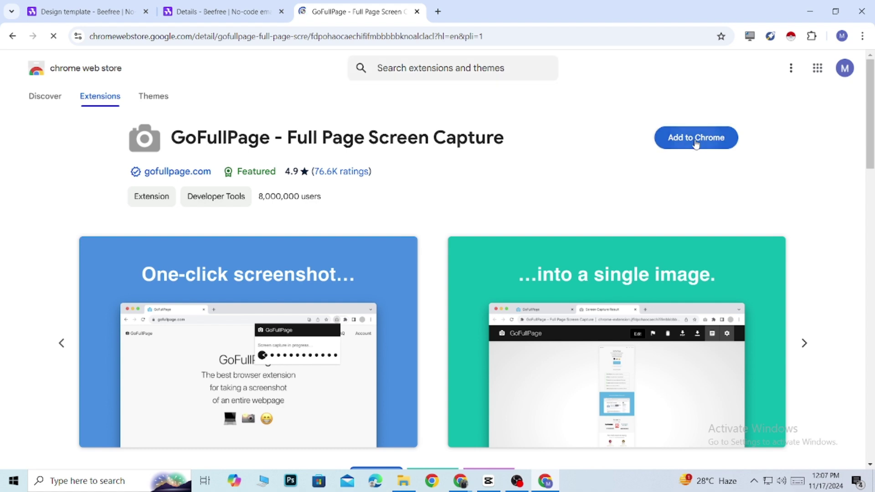
click(699, 142)
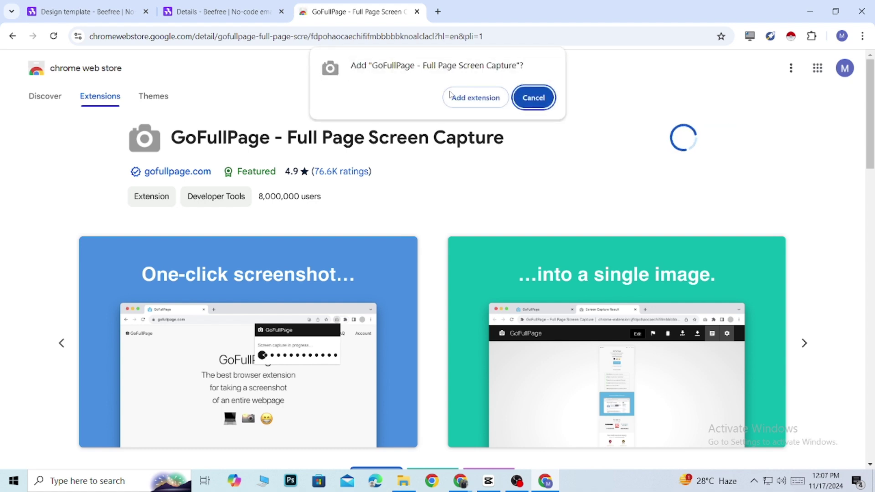
click(458, 99)
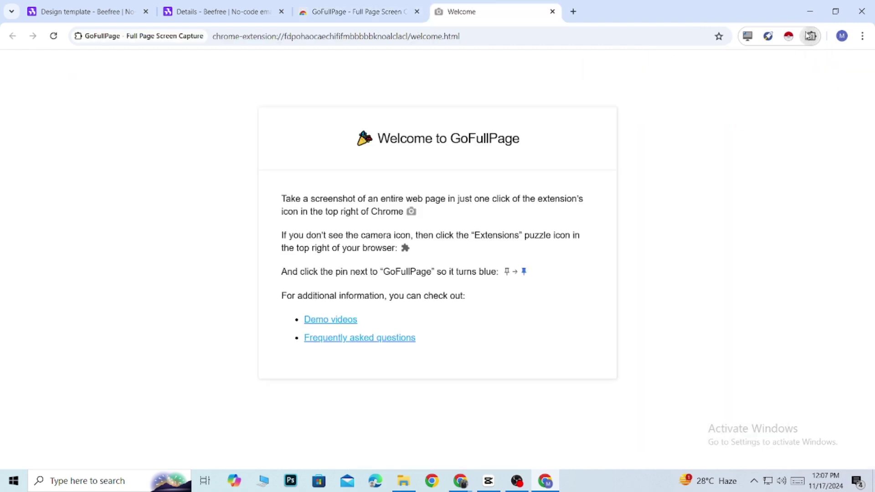
Pin the Google Docs Offline extension in the browser and return to the Cyber Monday email's editor tab.
click(812, 36)
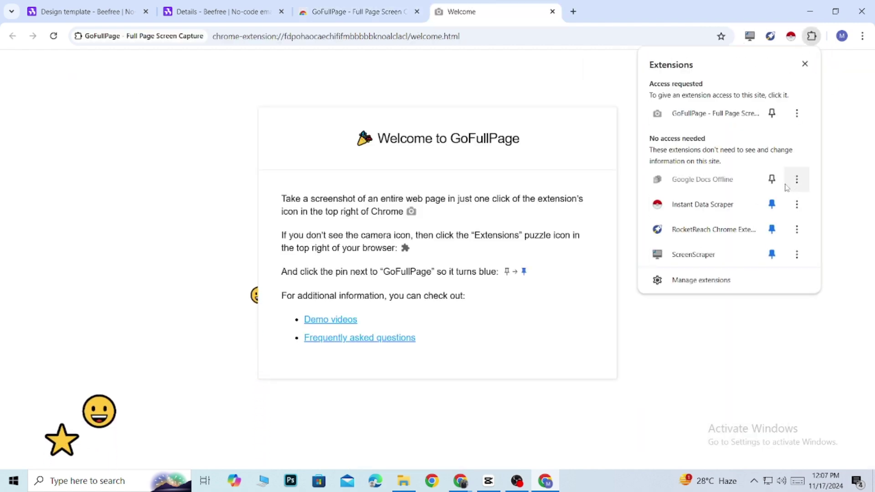
click(771, 179)
click(616, 116)
key(ctrl+shift+Tab)
key(ctrl+shift+Tab)
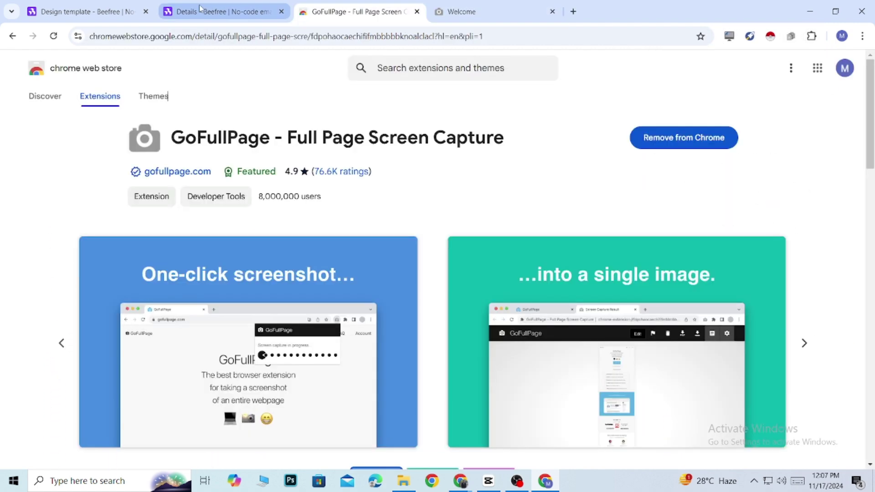
key(ctrl+Tab)
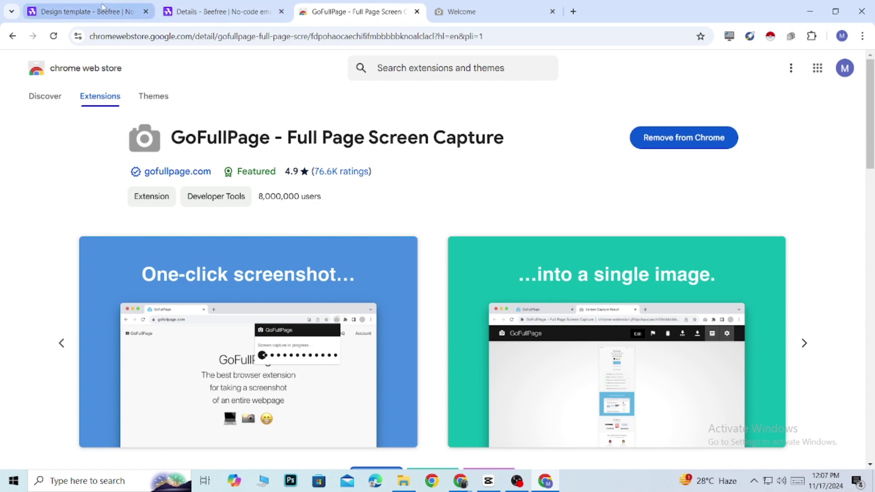
key(ctrl+shift+Tab)
key(ctrl+shift+Tab)
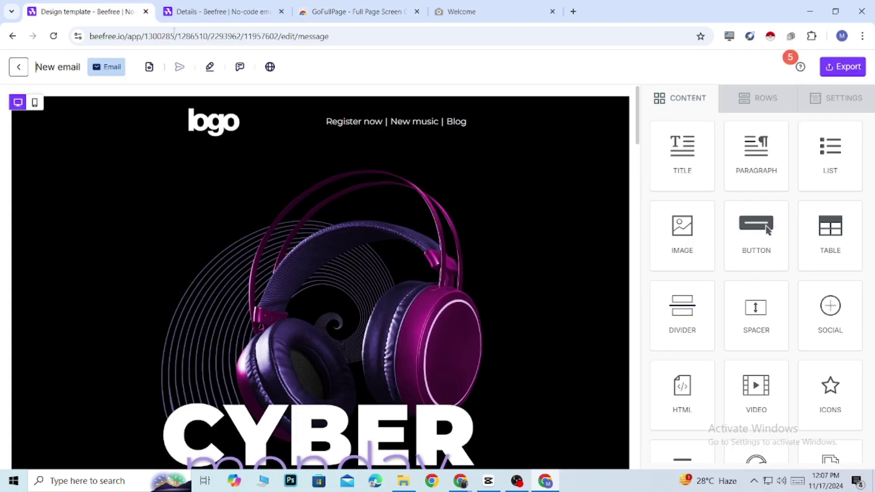
Pin the GoFullPage extension in the browser while staying on the Cyber Monday email.
right_click(791, 36)
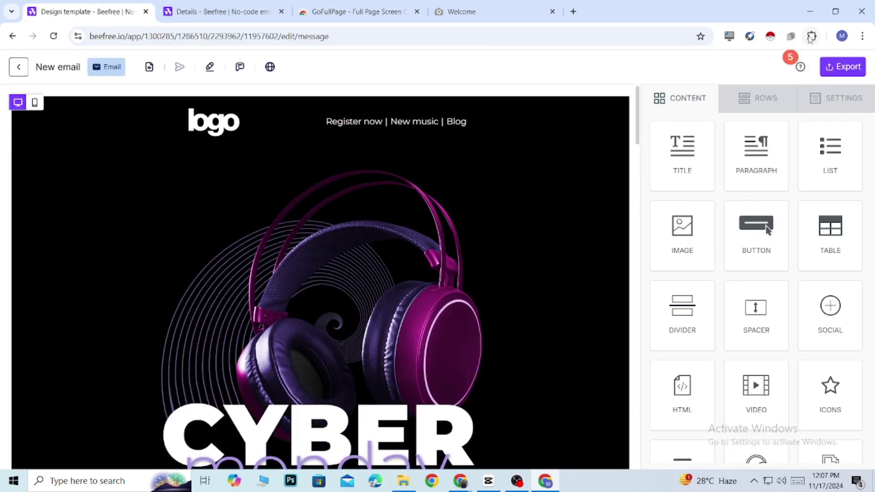
click(811, 36)
click(771, 229)
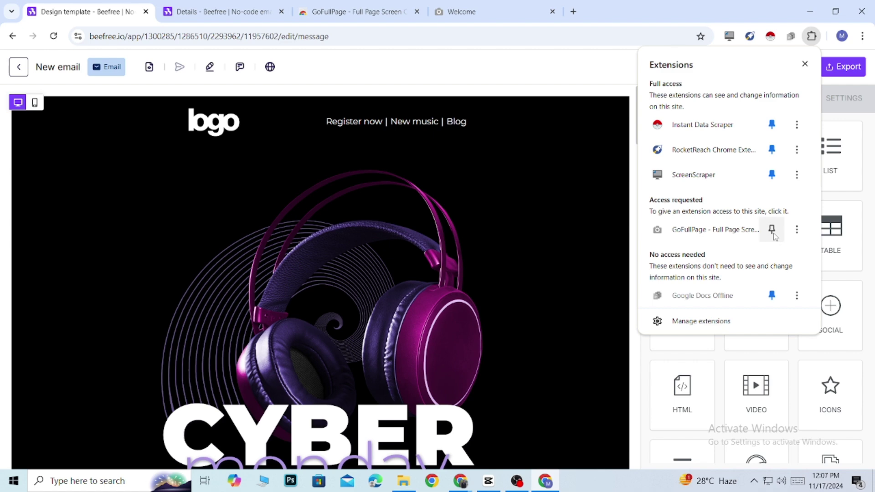
key(ctrl+l)
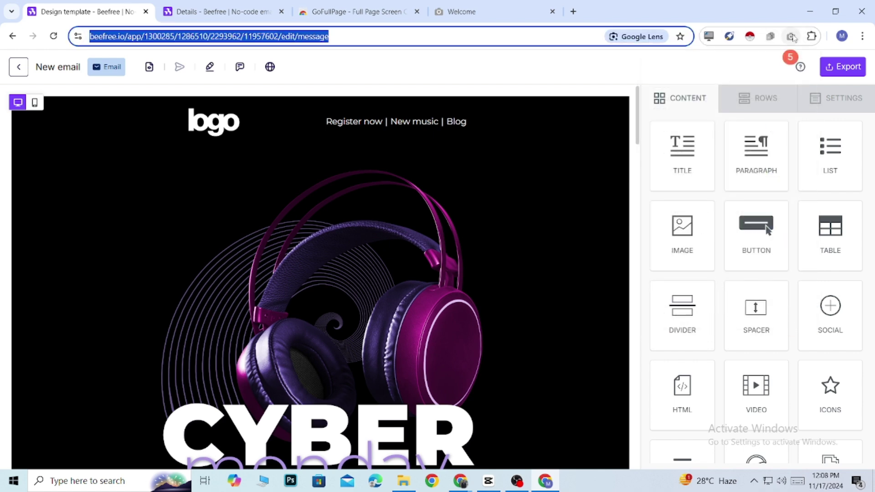
click(611, 67)
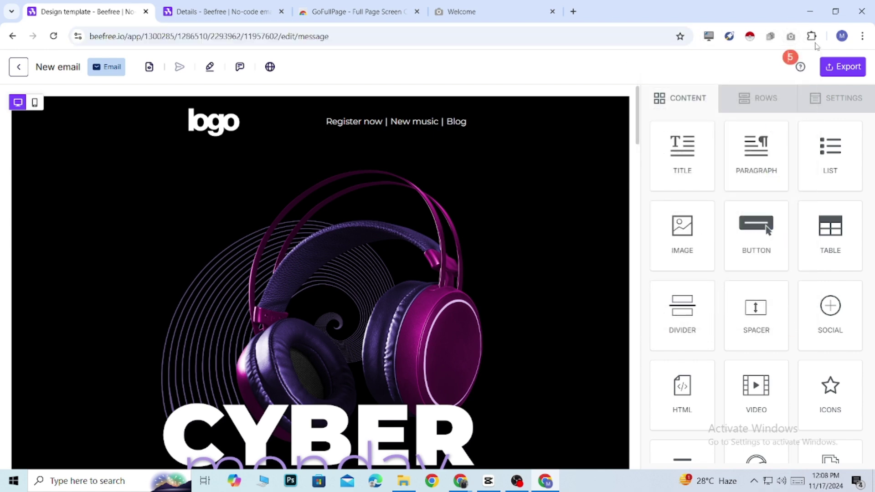
Capture the full Cyber Monday email page with GoFullPage, granting the extra permissions it needs for embedded content.
click(791, 36)
click(734, 322)
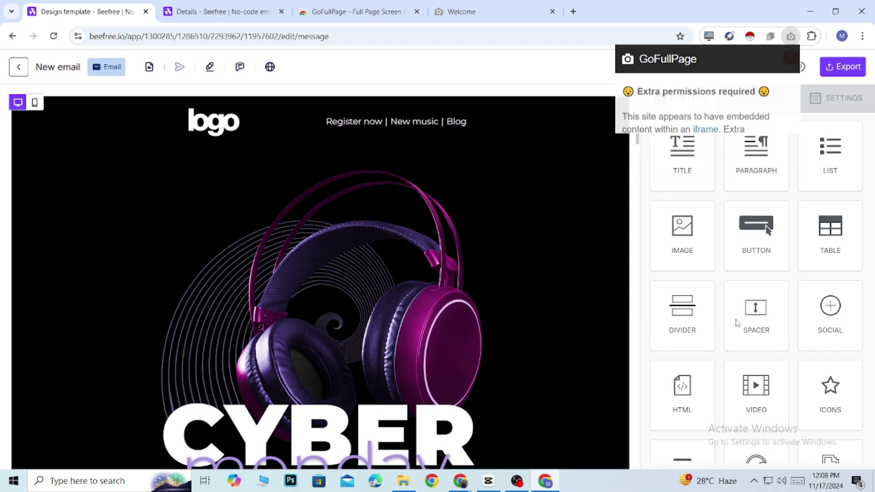
click(504, 149)
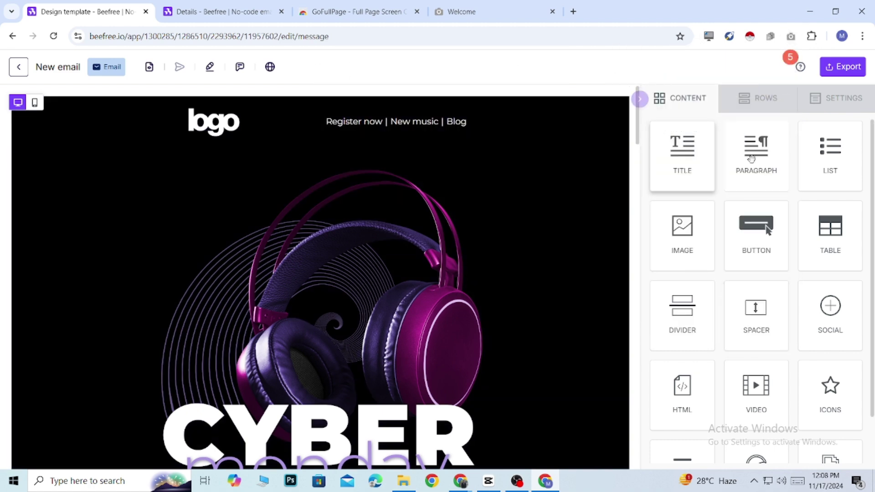
click(791, 36)
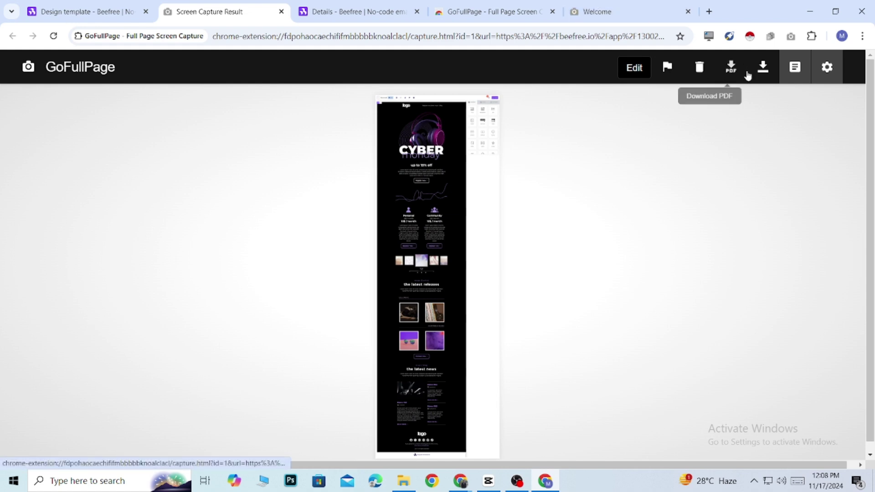
Download the capture as a PNG image and as a PDF, allowing GoFullPage to manage downloads.
click(765, 67)
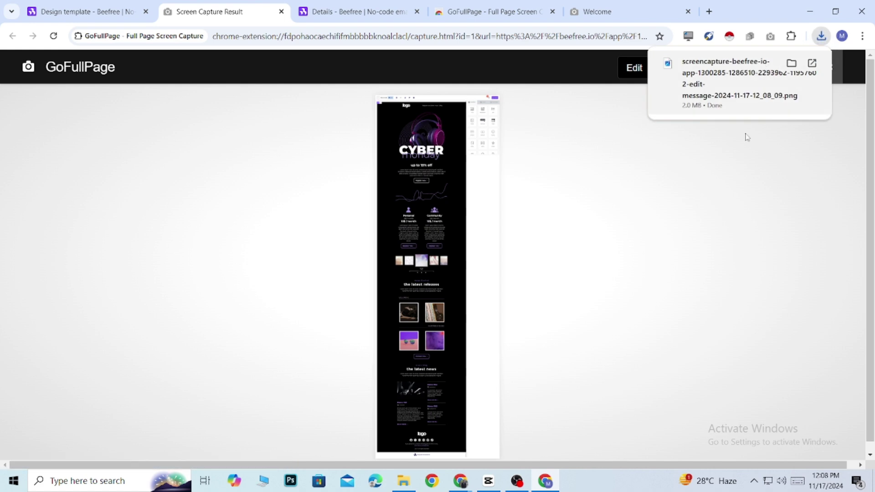
click(737, 69)
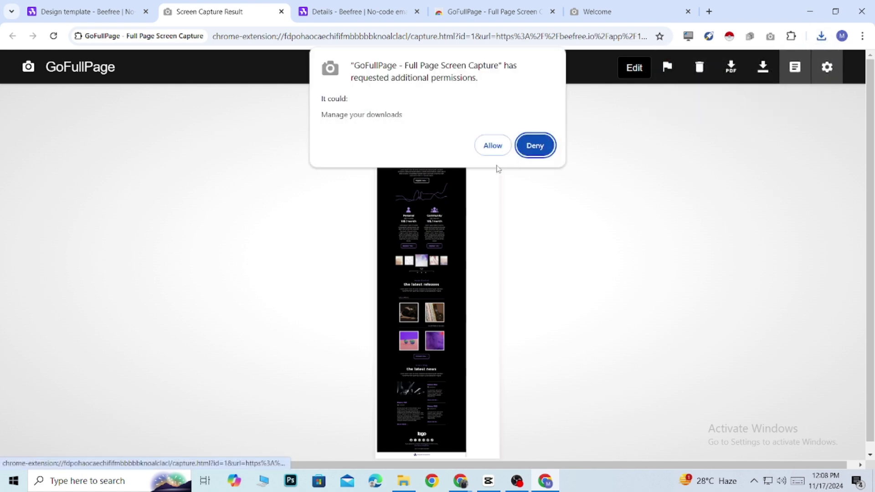
click(494, 145)
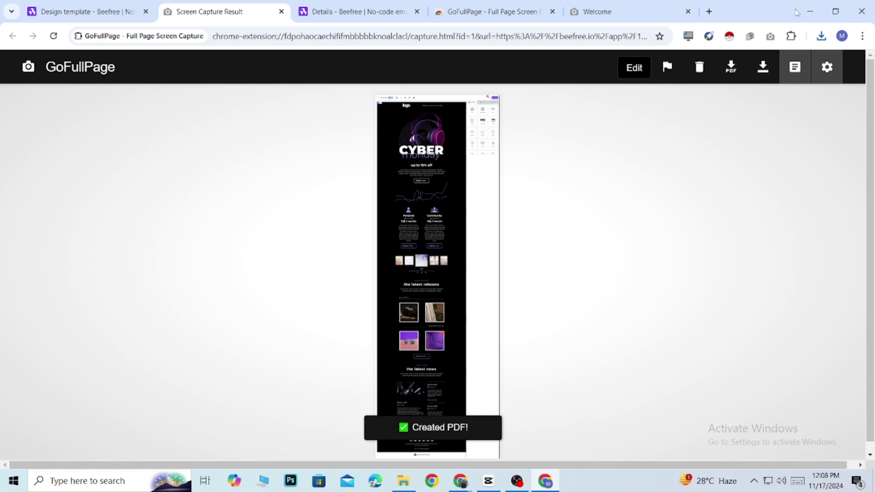
Switch to the Freelancer portfolio form and upload the Beefree screencapture PNG from Downloads as its file.
click(817, 14)
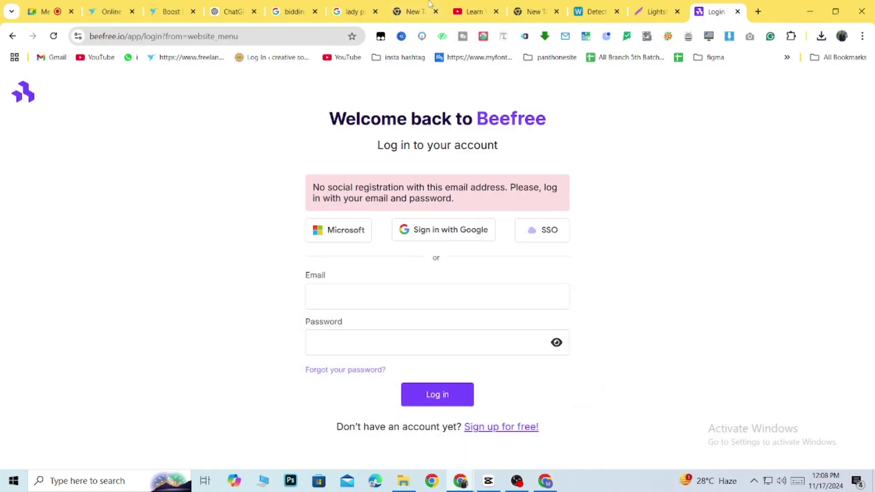
click(124, 13)
scroll(407, 186, down, 2)
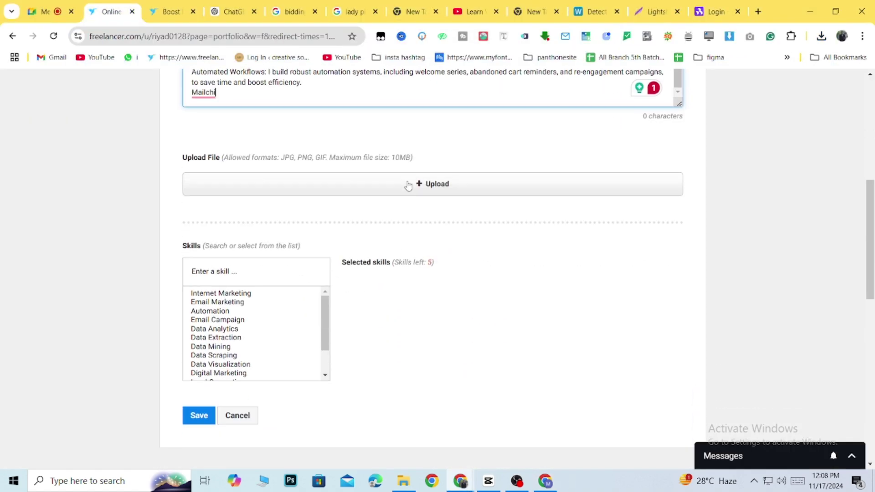
click(408, 184)
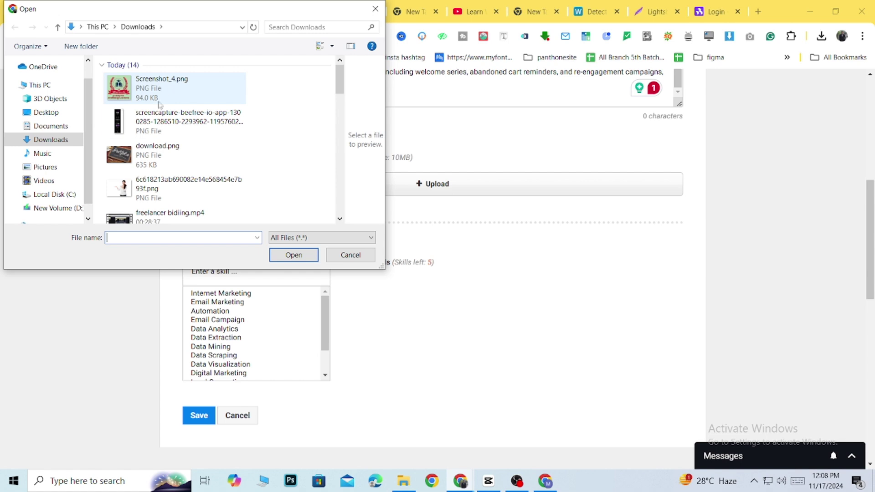
click(187, 120)
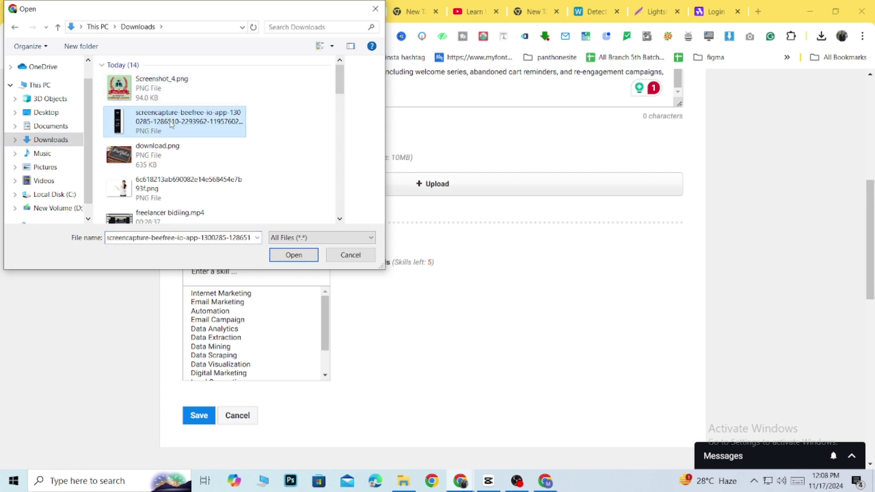
click(294, 255)
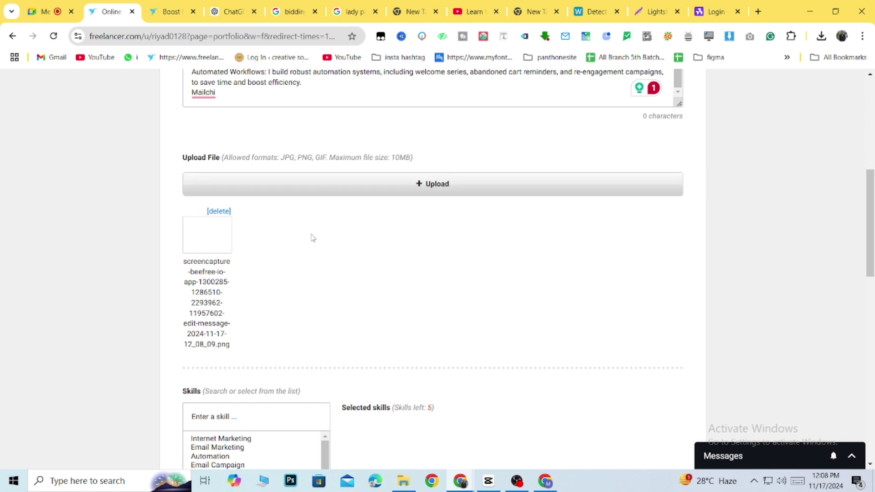
scroll(501, 258, down, 3)
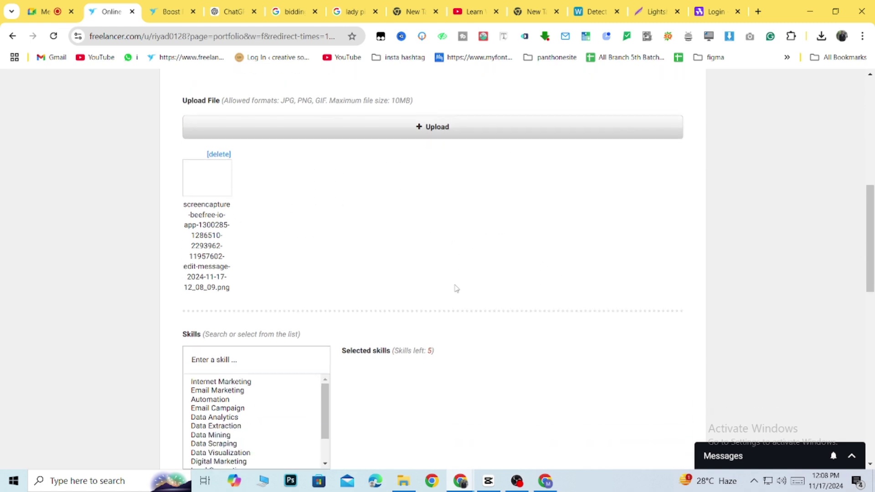
scroll(343, 226, up, 3)
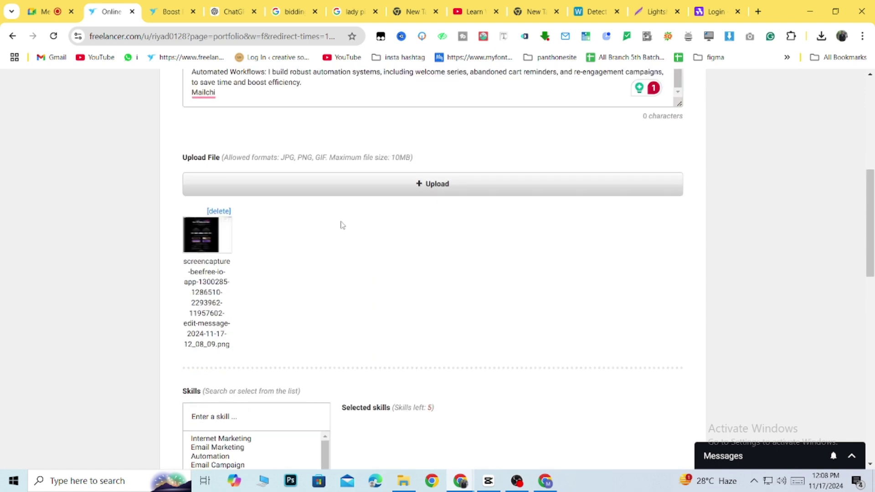
scroll(381, 268, down, 3)
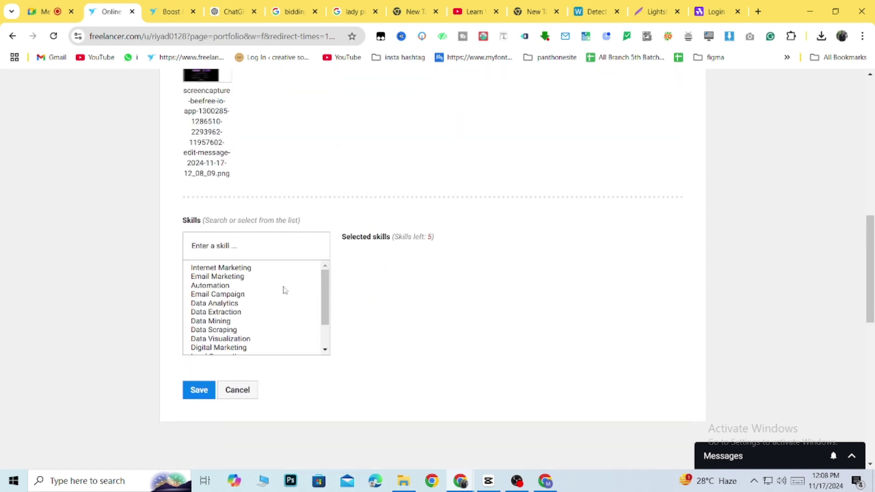
Add the skills Email Marketing, Automation, Email Campaign and Mailchimp to the portfolio item.
click(237, 244)
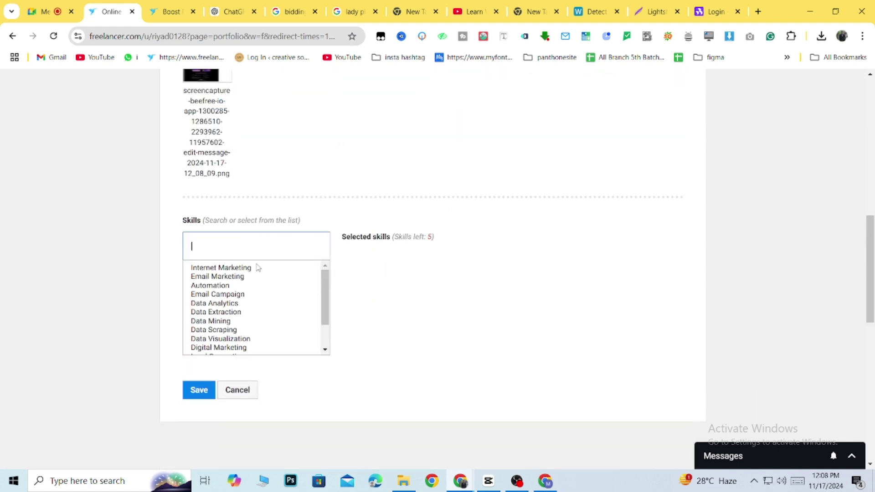
click(236, 270)
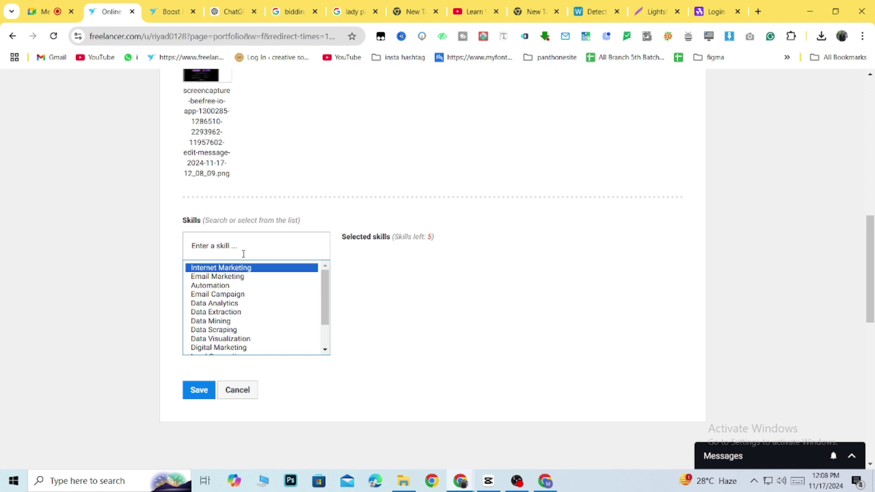
click(230, 280)
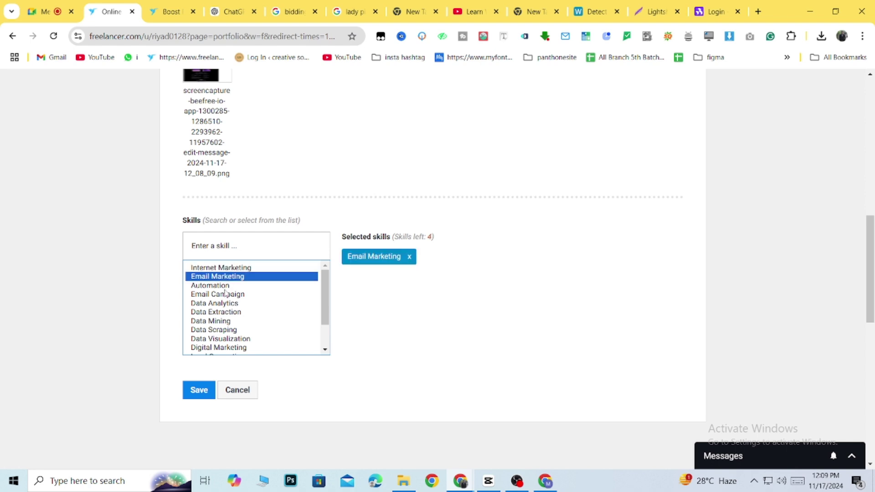
click(223, 287)
click(224, 295)
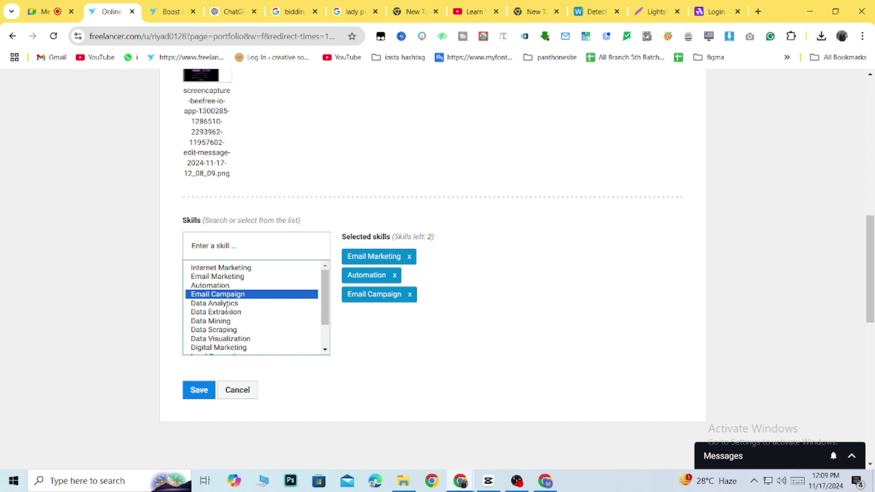
scroll(227, 324, down, 2)
scroll(239, 308, down, 1)
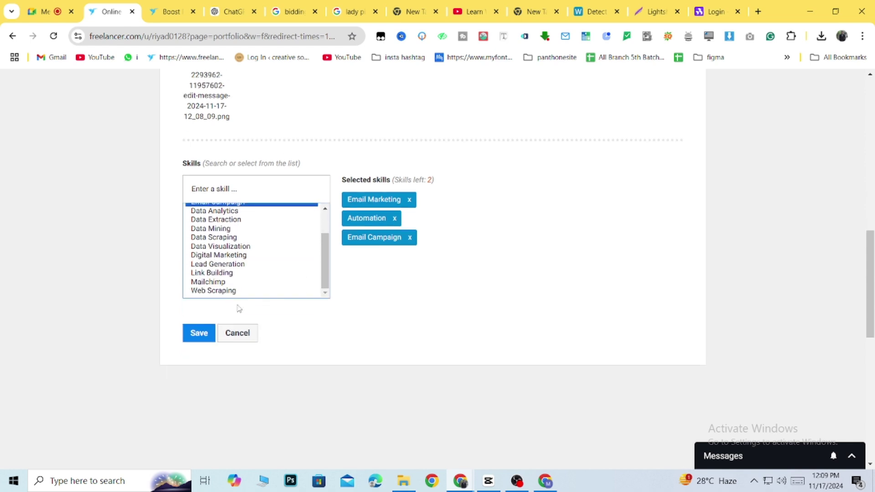
click(221, 283)
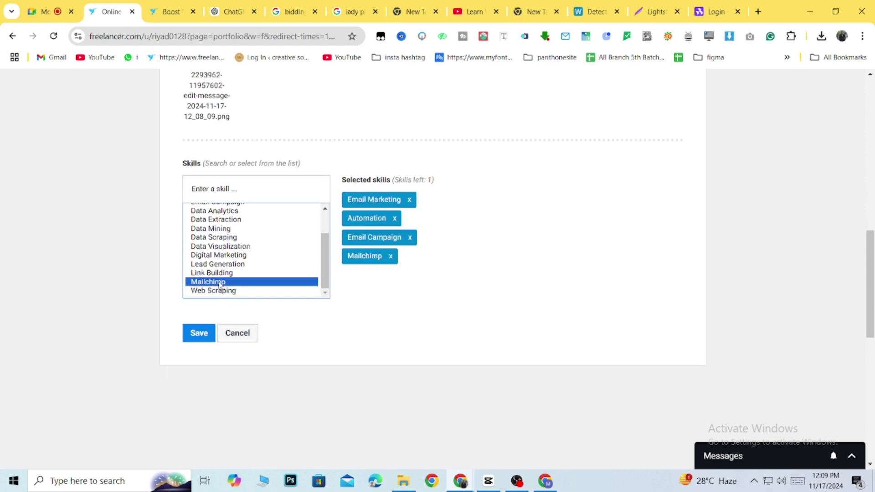
scroll(224, 285, down, 1)
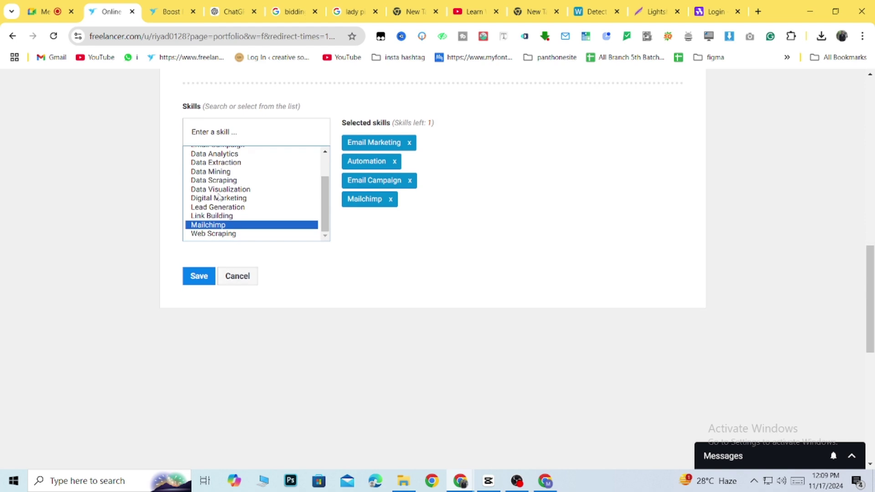
Search the skills for a template-related entry with "templ" and "Tem", clearing the search text at the end.
scroll(223, 217, up, 5)
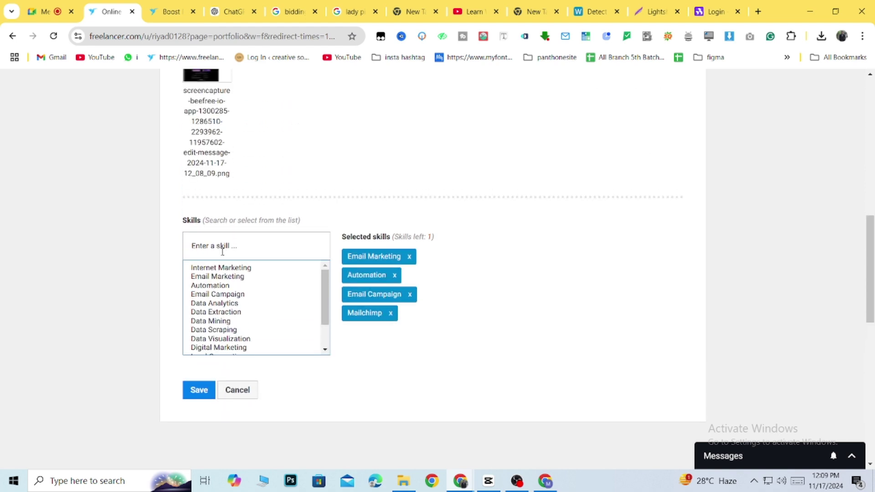
click(224, 245)
text(ea)
key(BackSpace)
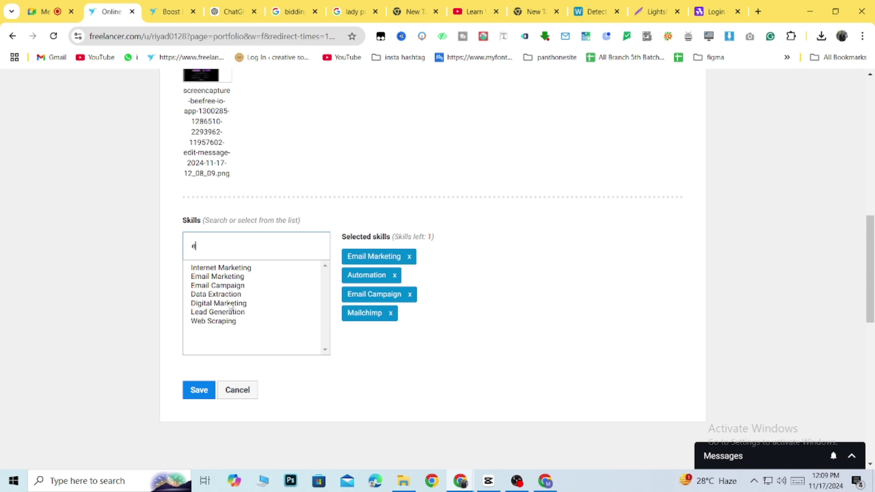
key(BackSpace)
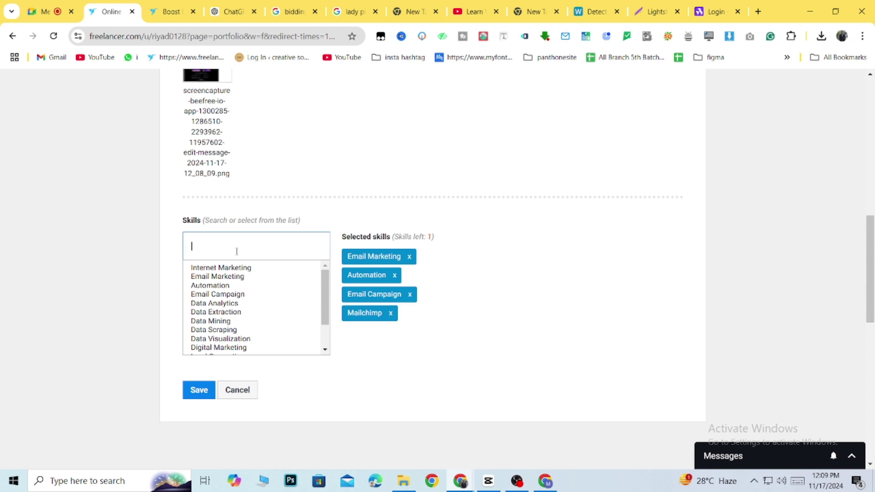
text(te)
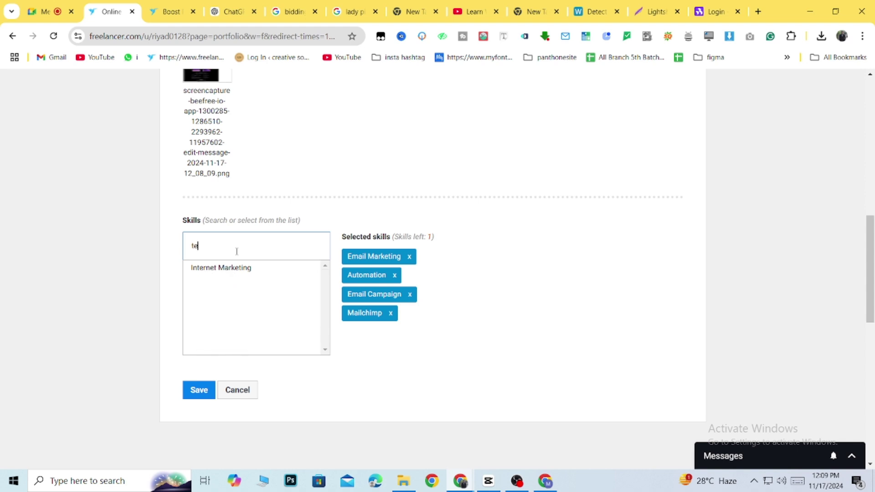
text(m)
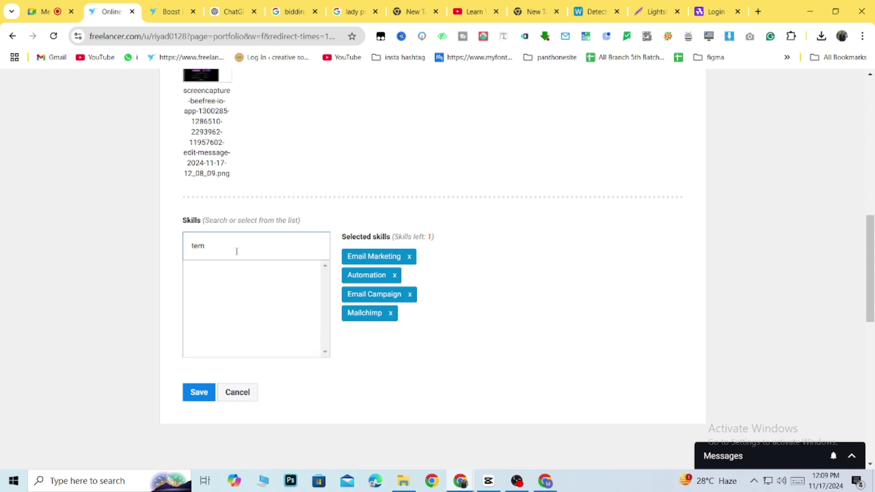
key(BackSpace)
key(BackSpace)
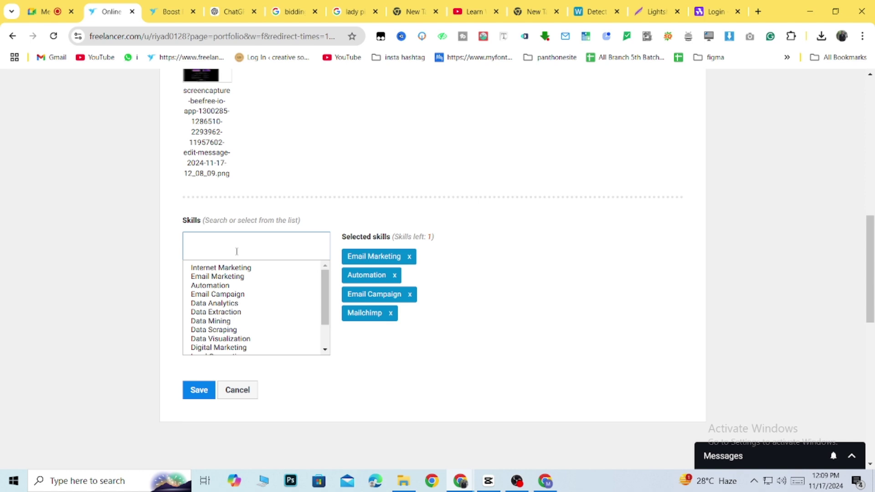
text(templ)
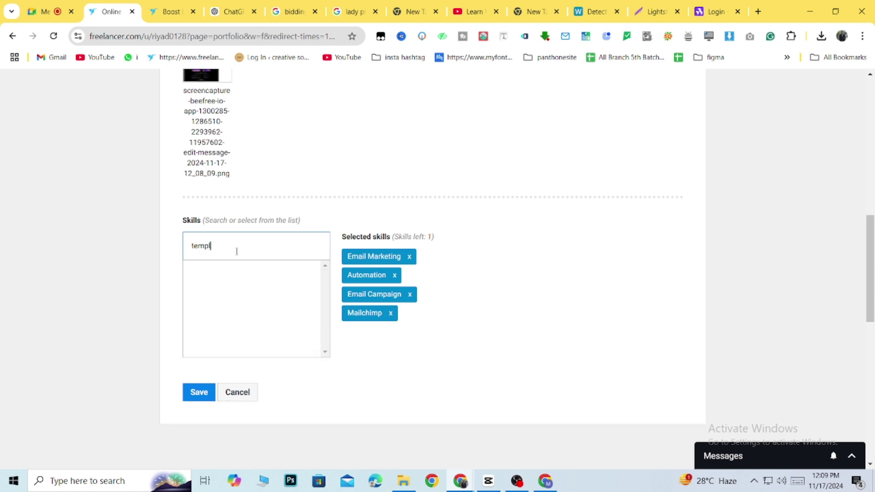
text(T)
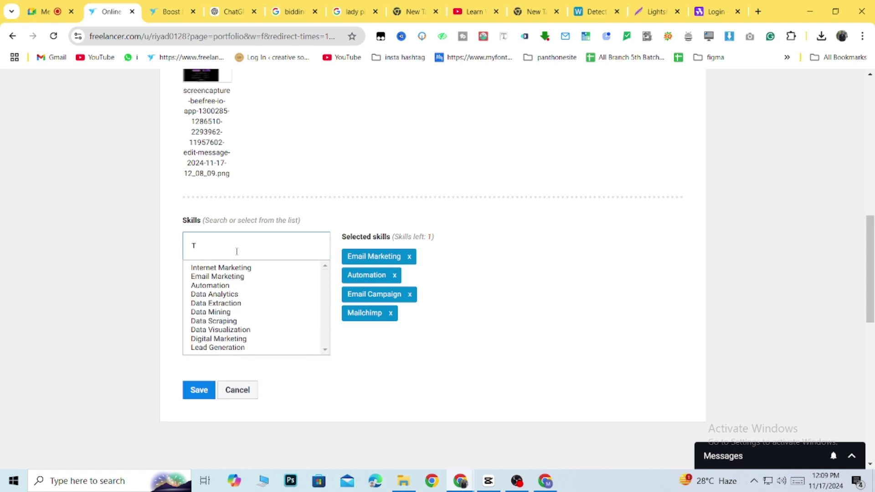
text(em)
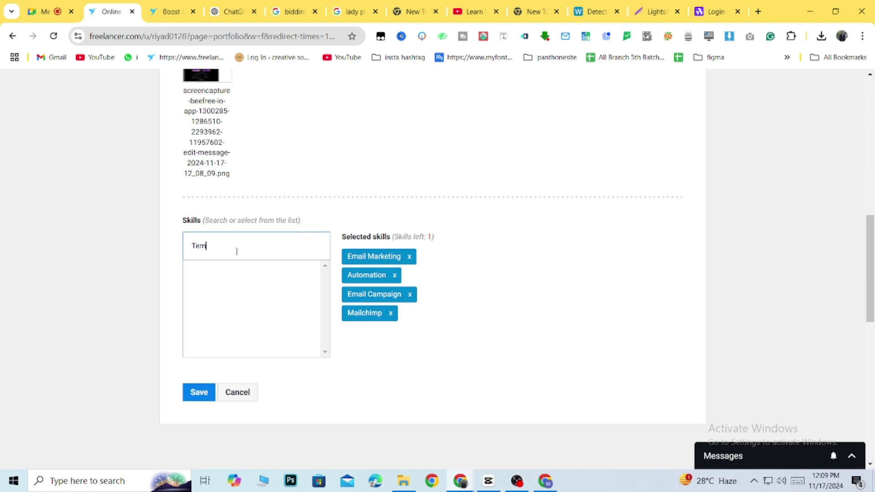
key(BackSpace)
key(BackSpace)
key(BackSpace)
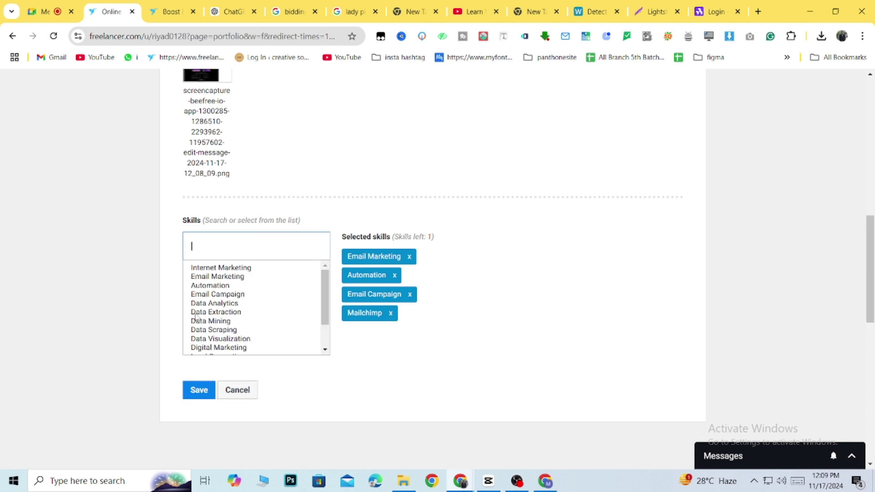
Look through the complete list of available skills for a suitable fifth skill.
scroll(196, 318, down, 2)
scroll(227, 321, down, 1)
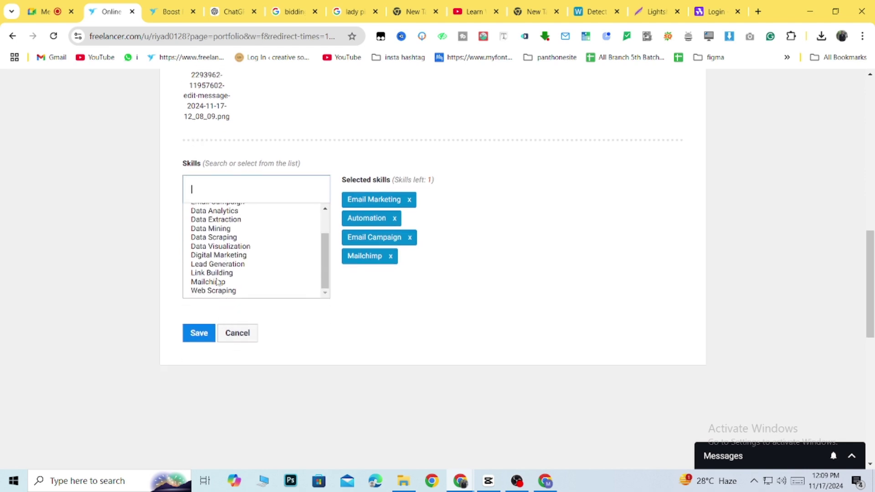
scroll(189, 244, up, 1)
scroll(264, 319, up, 4)
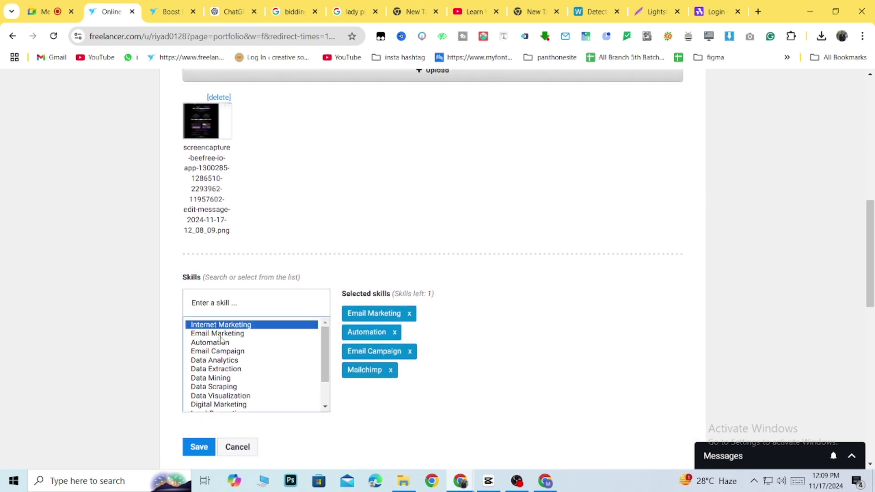
click(266, 309)
scroll(285, 377, down, 2)
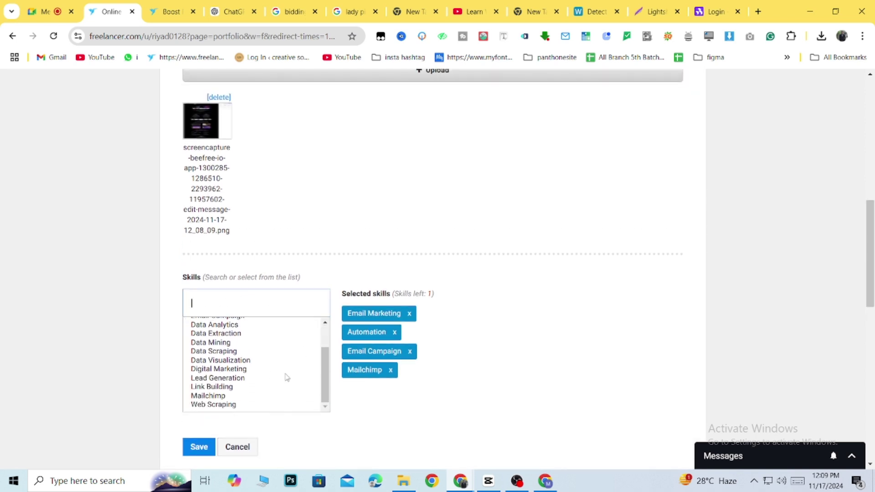
scroll(228, 346, up, 3)
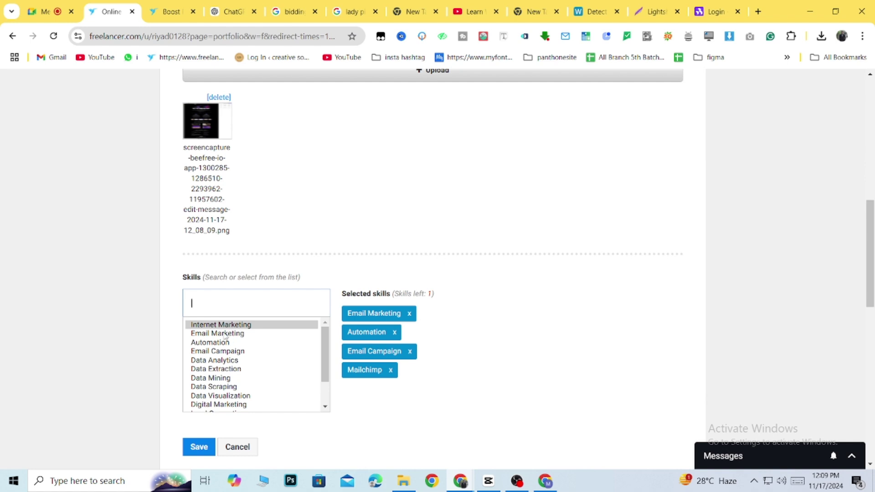
click(225, 337)
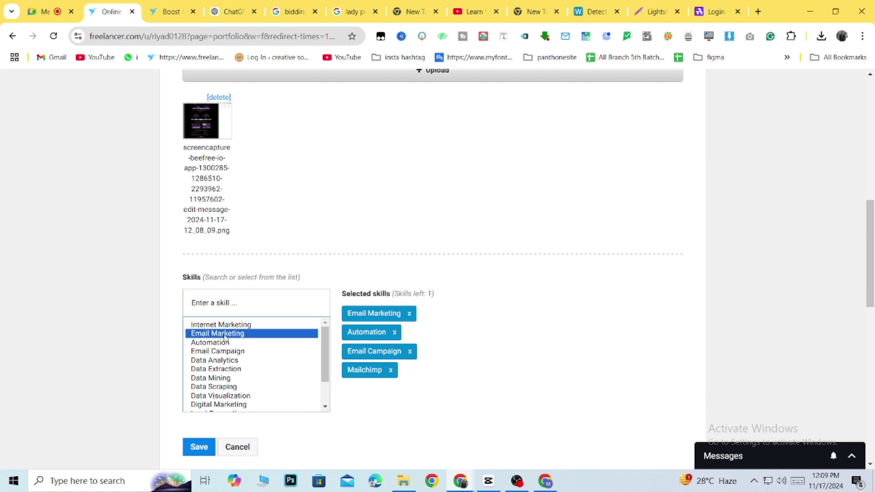
Save the Mailchimp email marketing portfolio item and return to the portfolio overview.
scroll(302, 338, down, 2)
click(205, 448)
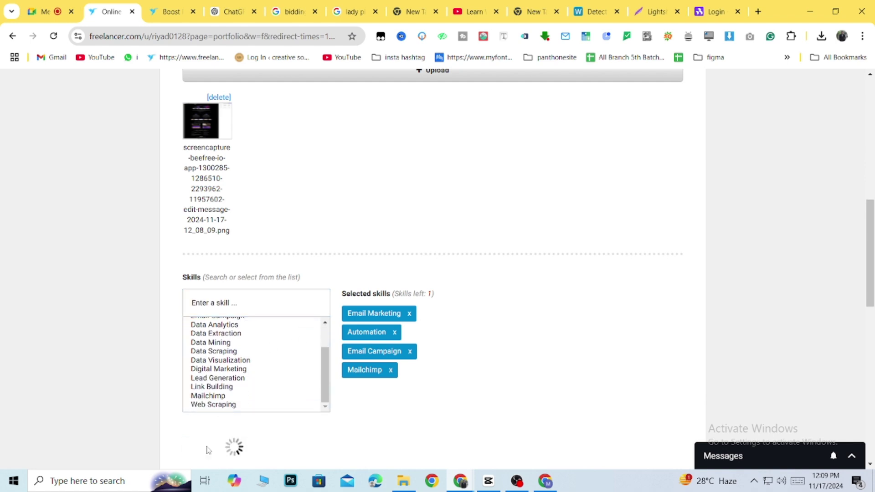
scroll(520, 317, down, 3)
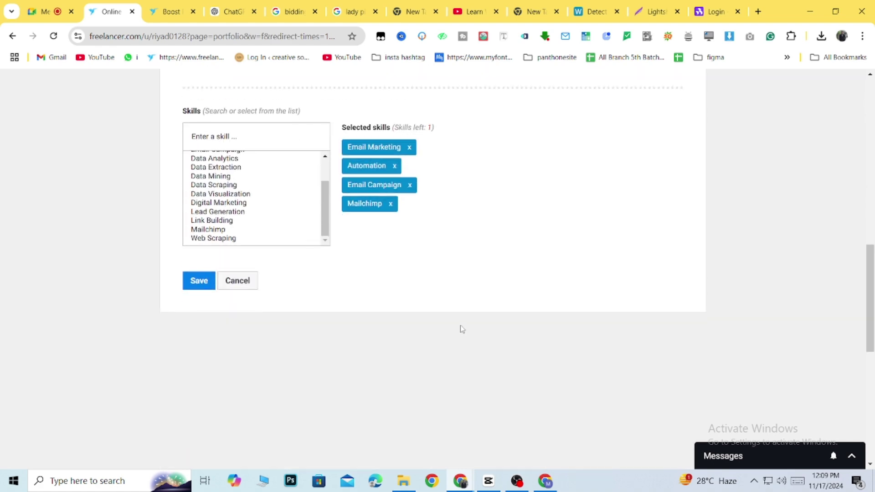
scroll(418, 305, up, 6)
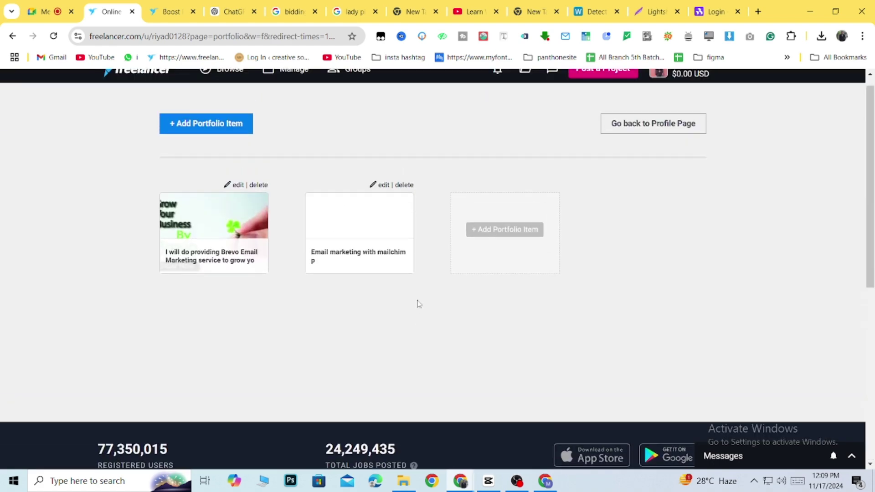